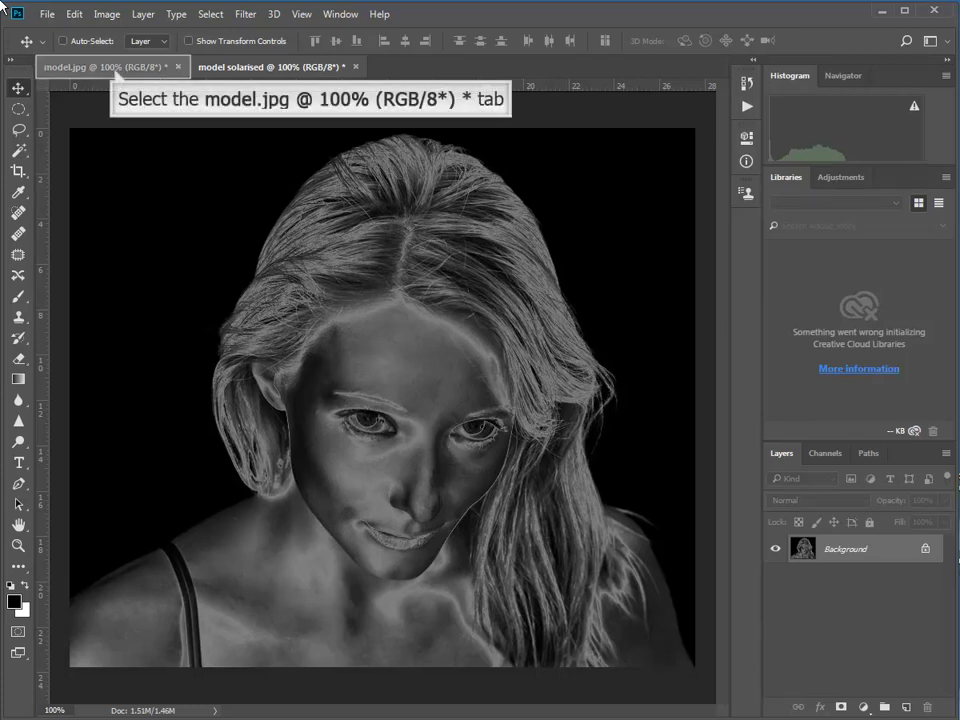
# - Switch to the open model.jpg document
pyautogui.click(117, 74)
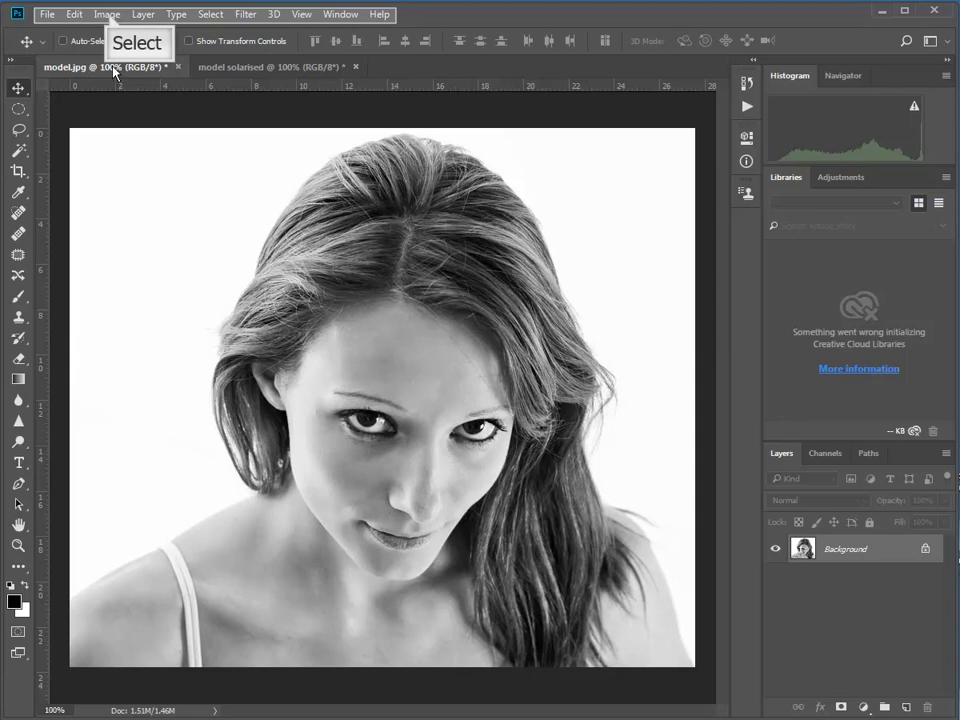
# - Convert the model.jpg image to Grayscale mode and discard its color information
pyautogui.click(105, 14)
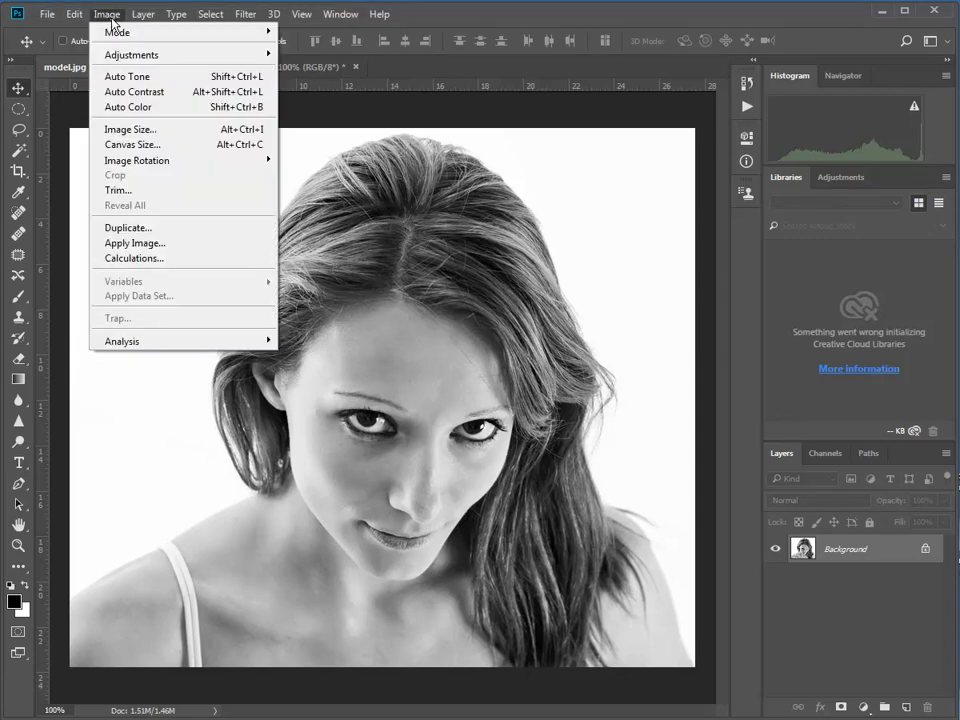
pyautogui.moveTo(180, 37)
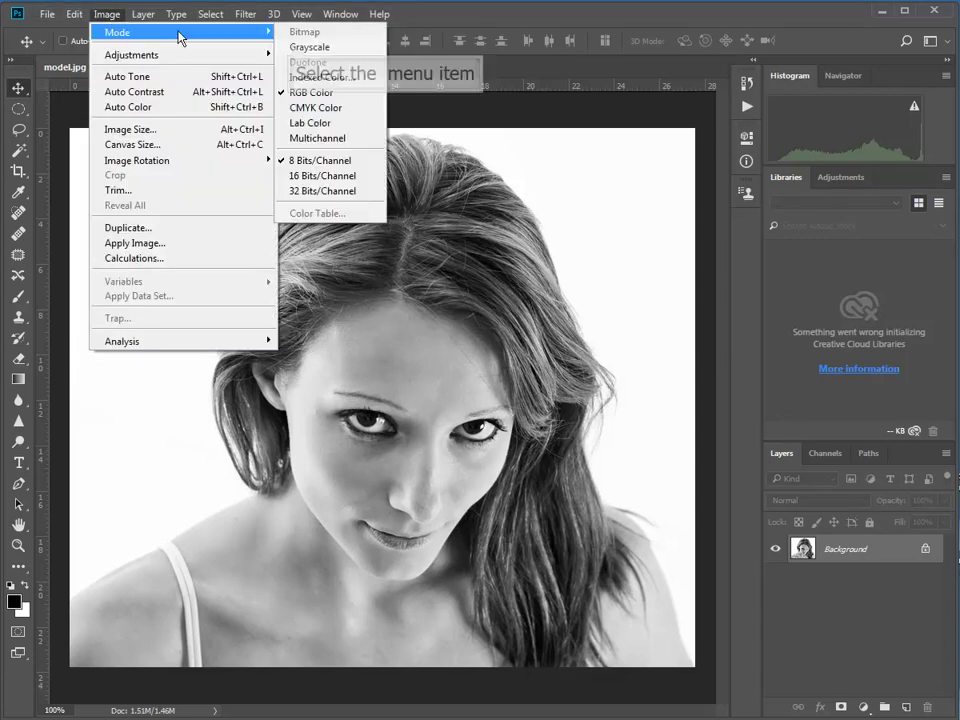
pyautogui.click(300, 47)
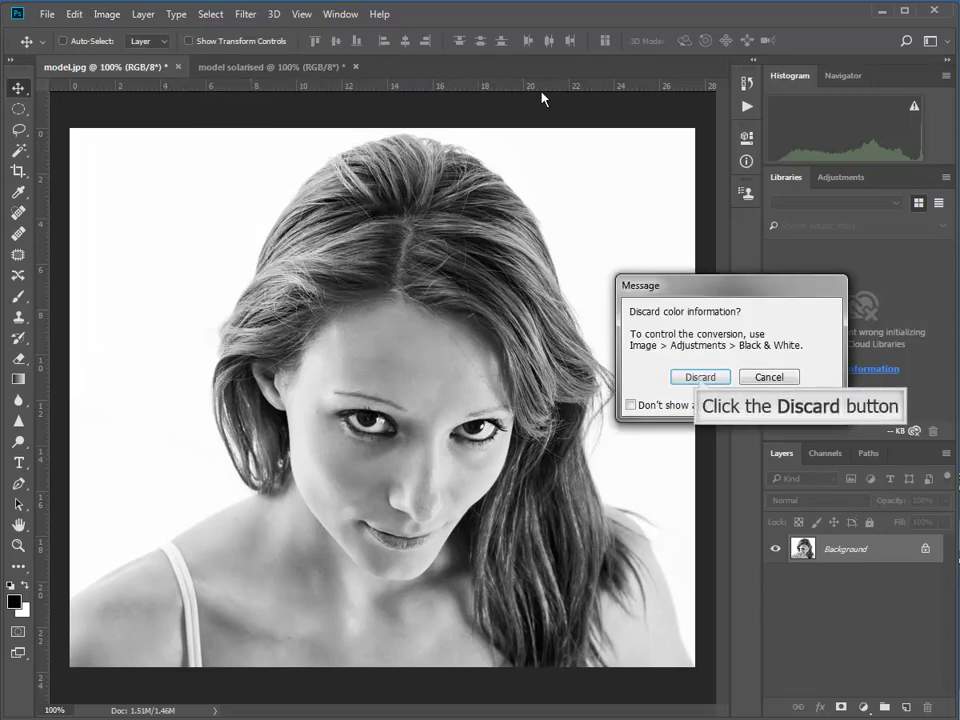
pyautogui.click(700, 379)
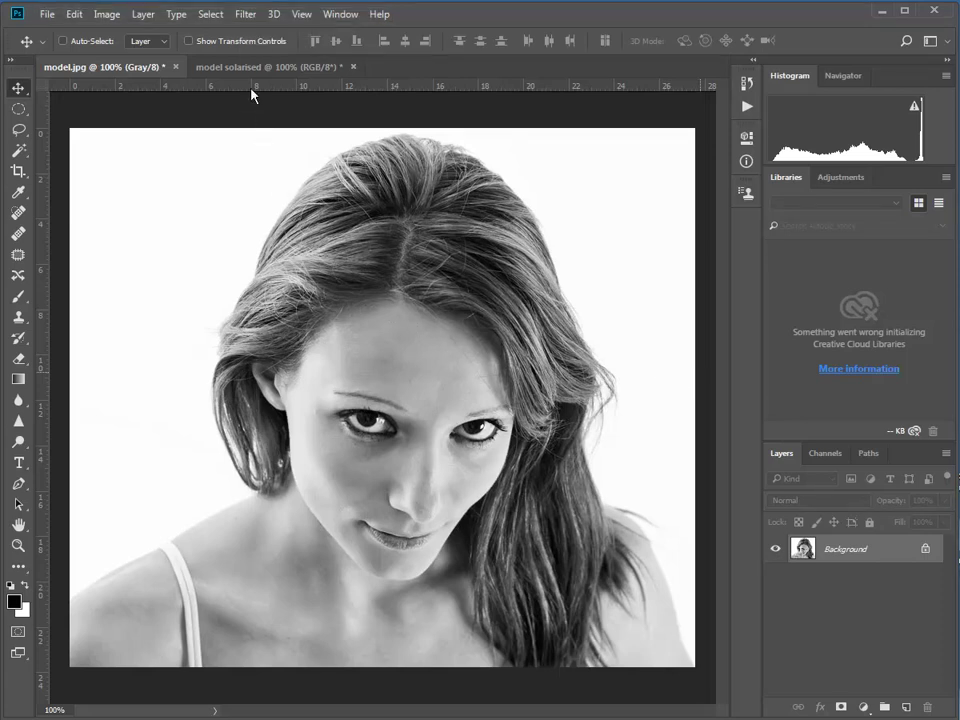
# - Apply the Solarize filter to the grayscale portrait
pyautogui.click(246, 15)
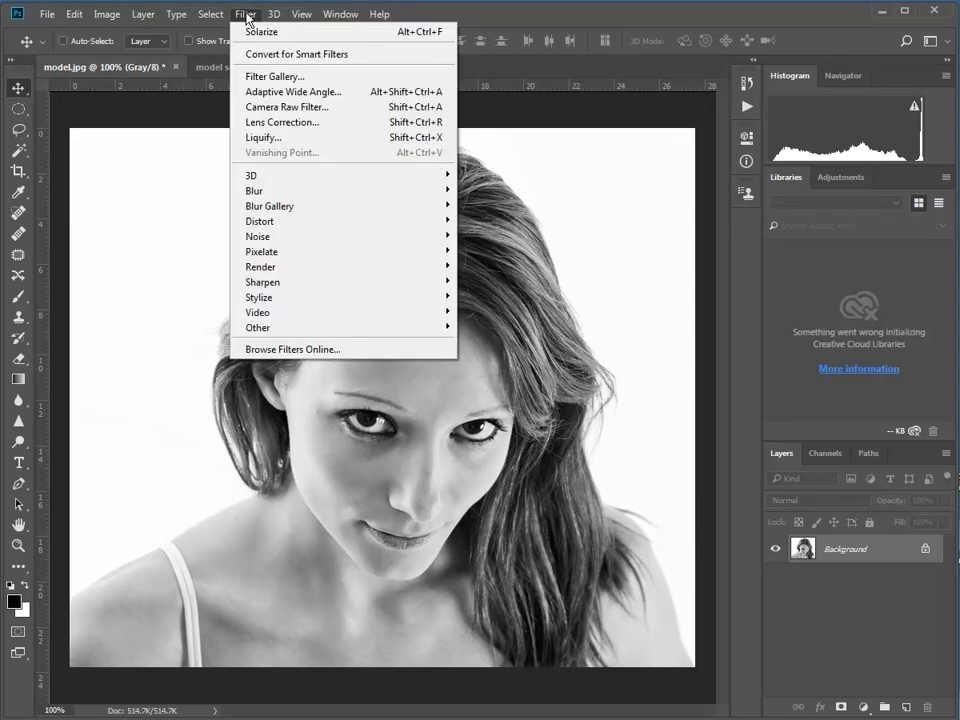
pyautogui.moveTo(258, 300)
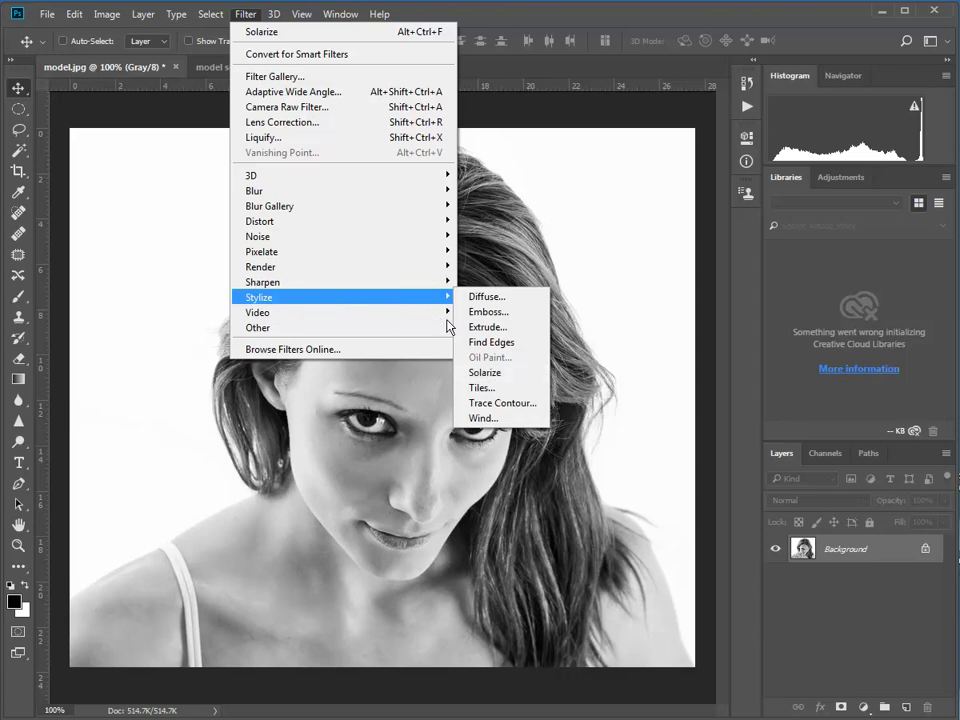
pyautogui.click(487, 373)
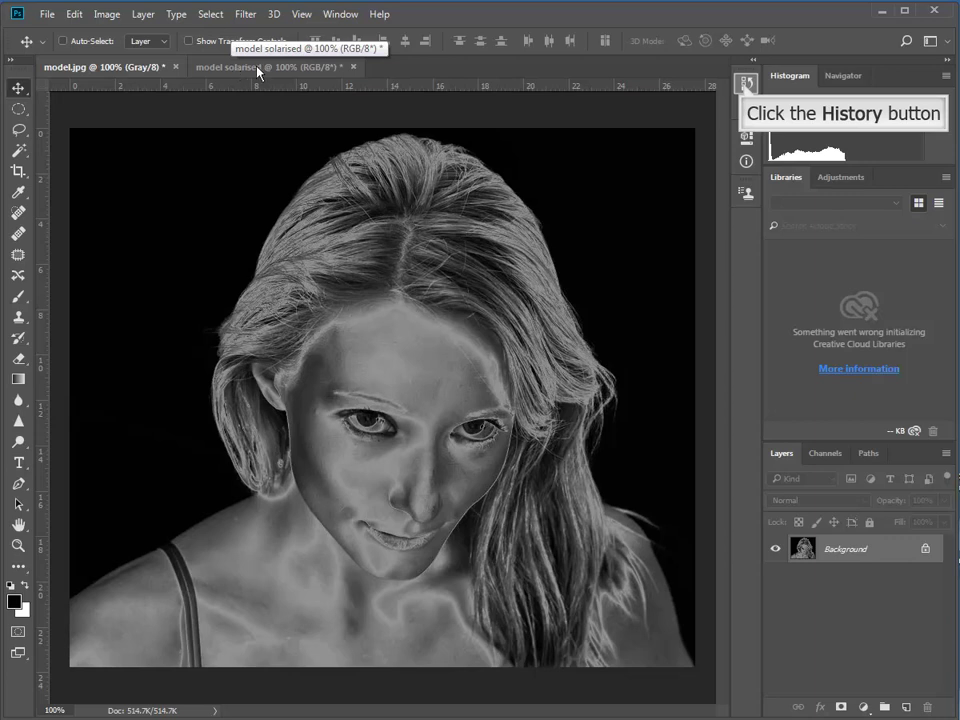
# - Revert model.jpg to its Open history state, undoing the Grayscale and Solarize edits, and collapse the history list
pyautogui.click(746, 82)
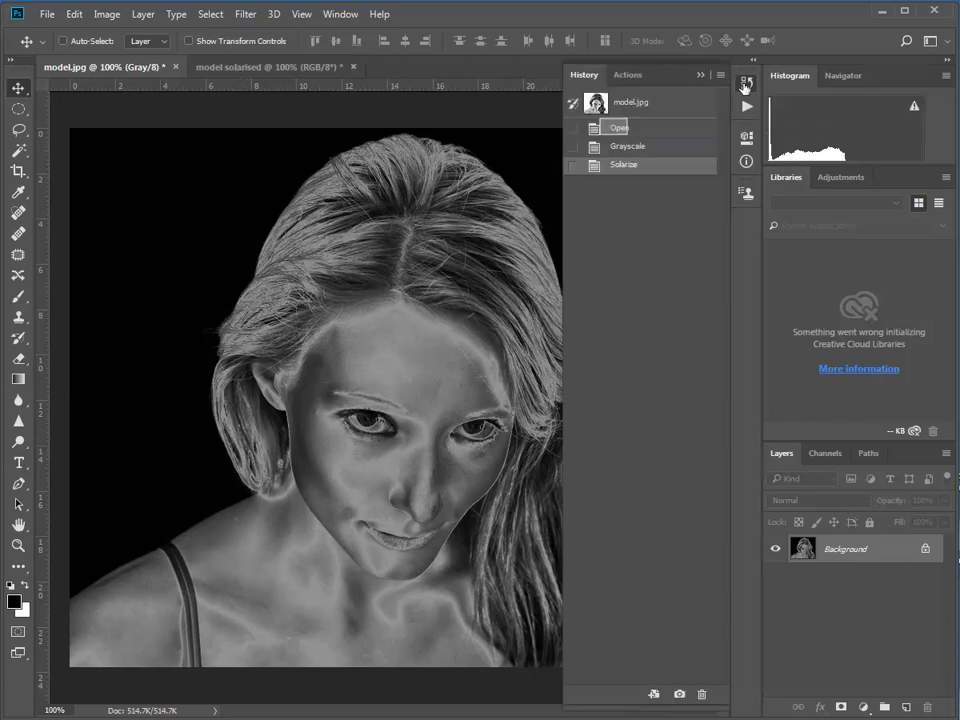
pyautogui.click(614, 128)
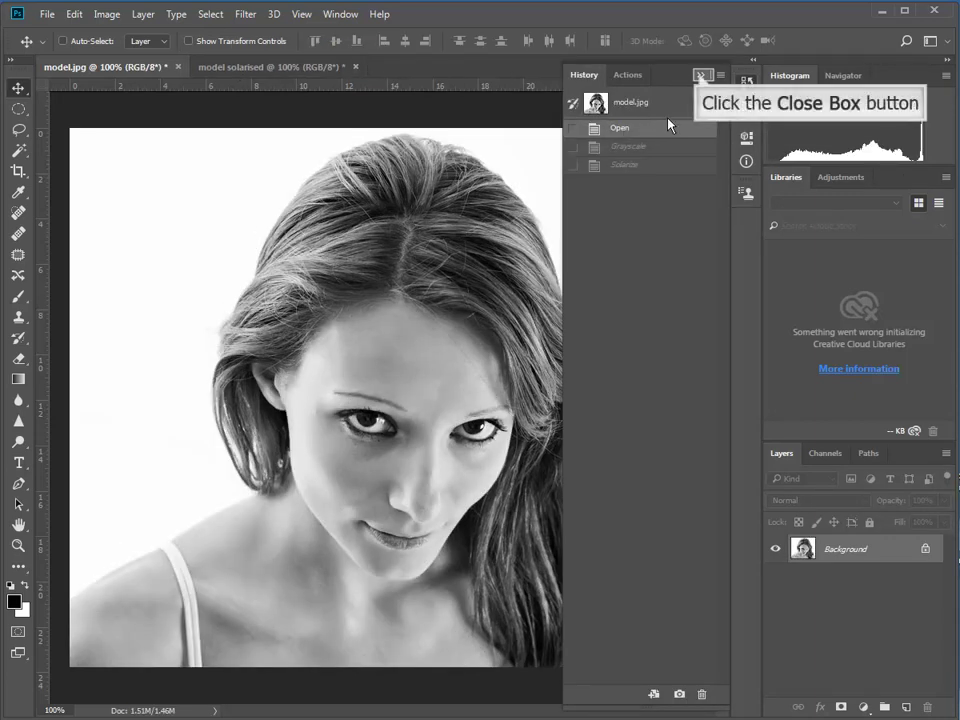
pyautogui.click(700, 75)
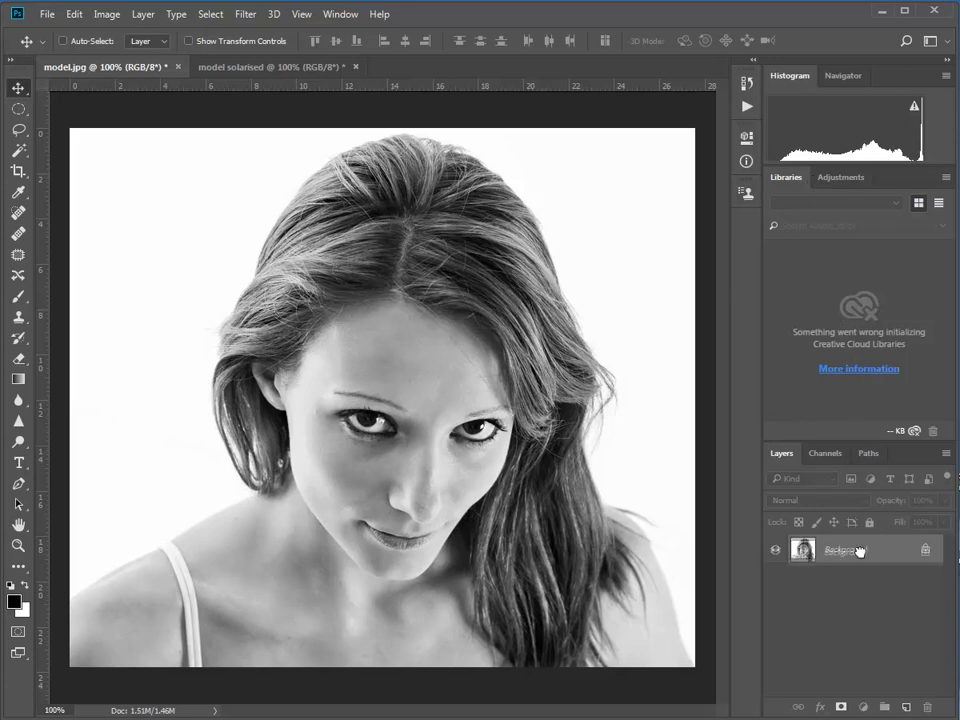
# - Duplicate the Background layer, and invert the tones of the original Background layer beneath the copy
pyautogui.moveTo(855, 553); pyautogui.dragTo(906, 703)
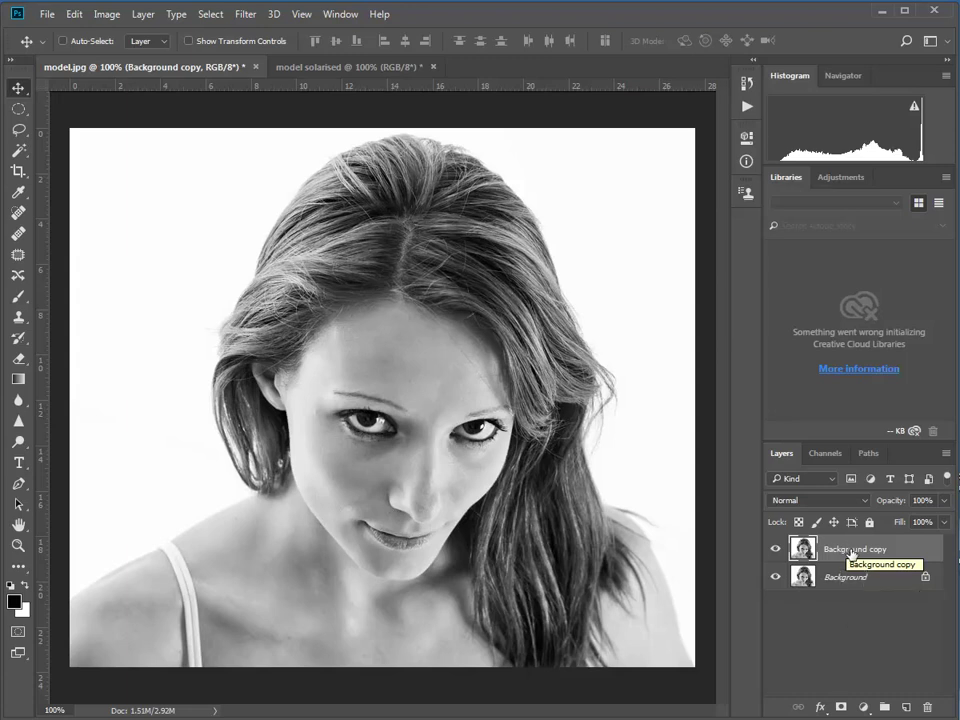
pyautogui.click(853, 583)
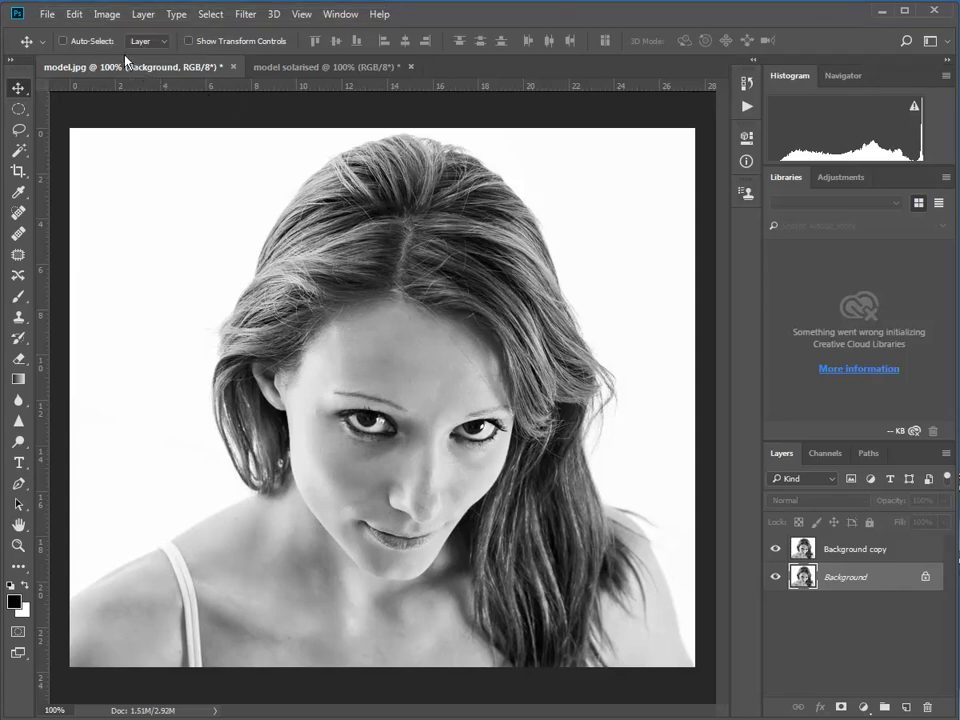
pyautogui.click(110, 14)
pyautogui.moveTo(230, 54)
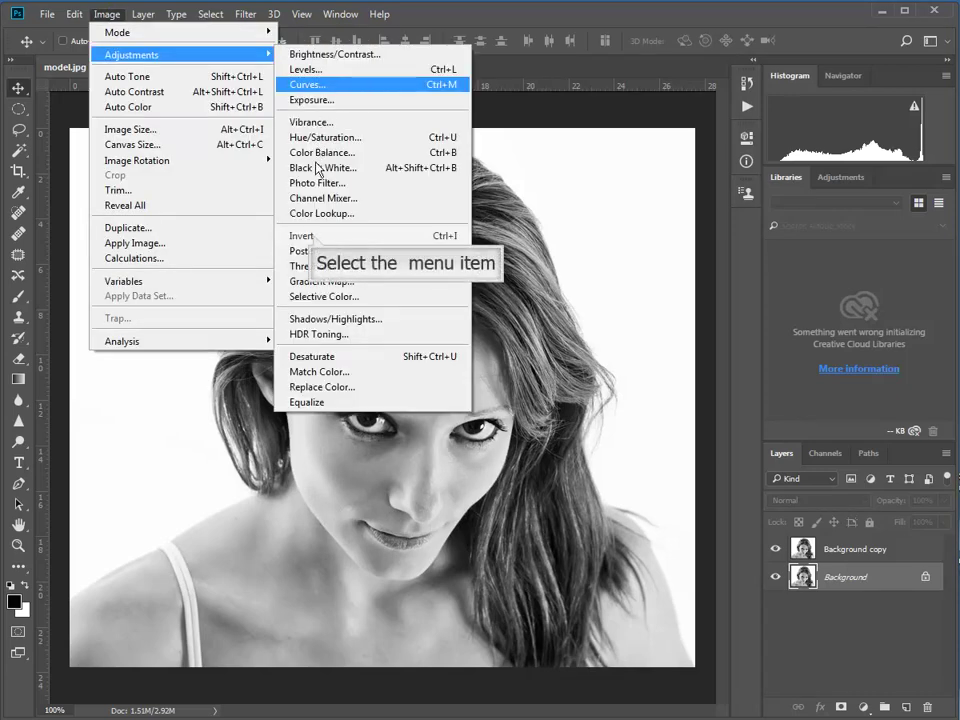
pyautogui.click(313, 237)
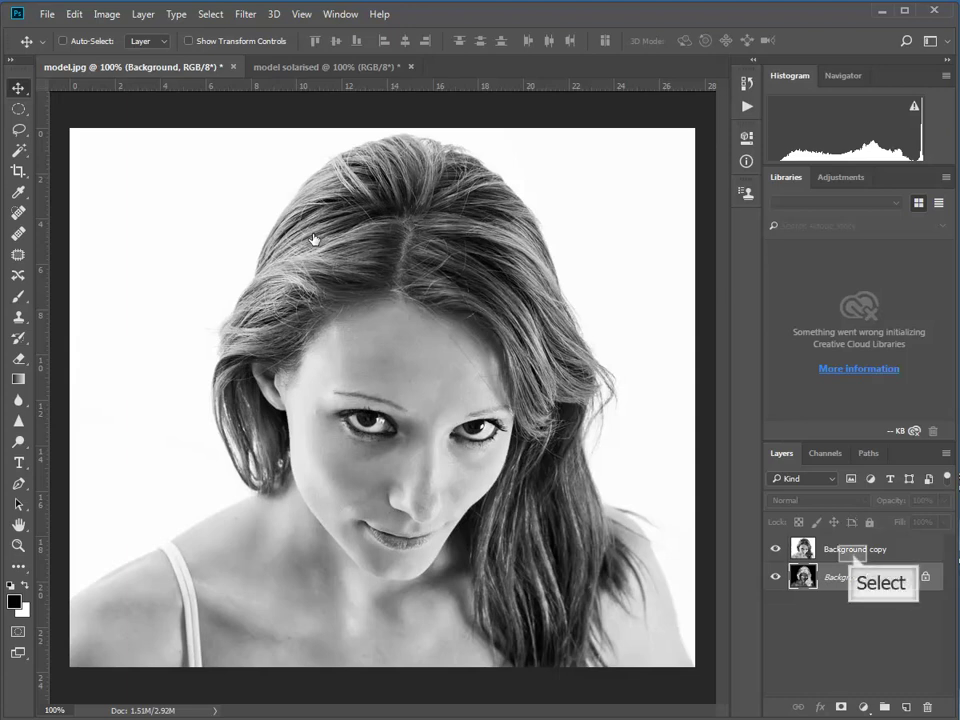
# - Set the blend mode of the Background copy layer to Darken
pyautogui.click(855, 561)
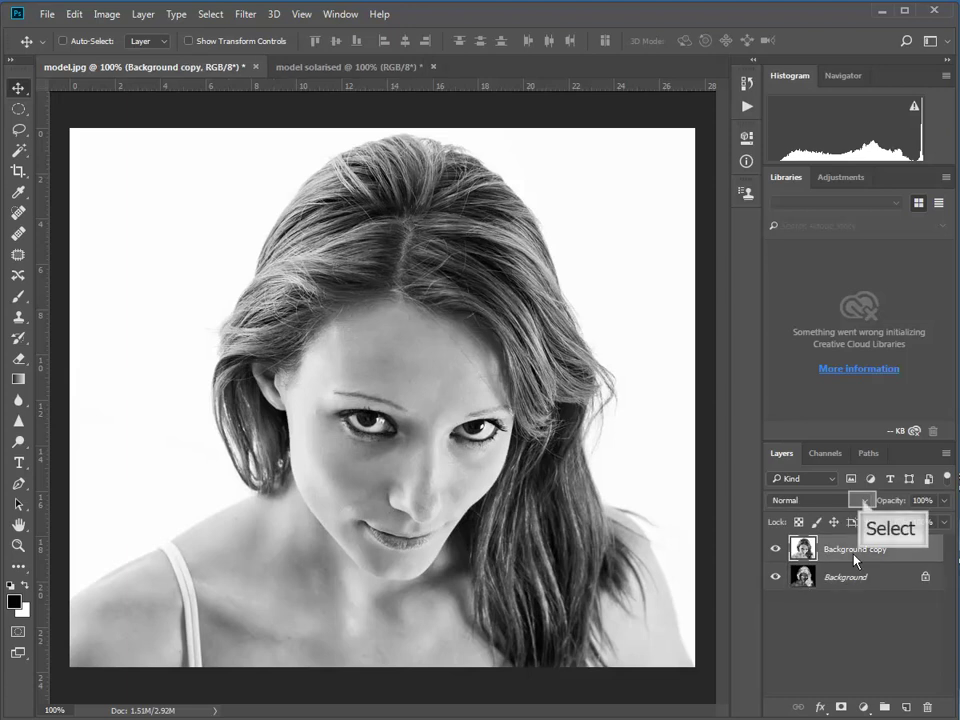
pyautogui.click(863, 501)
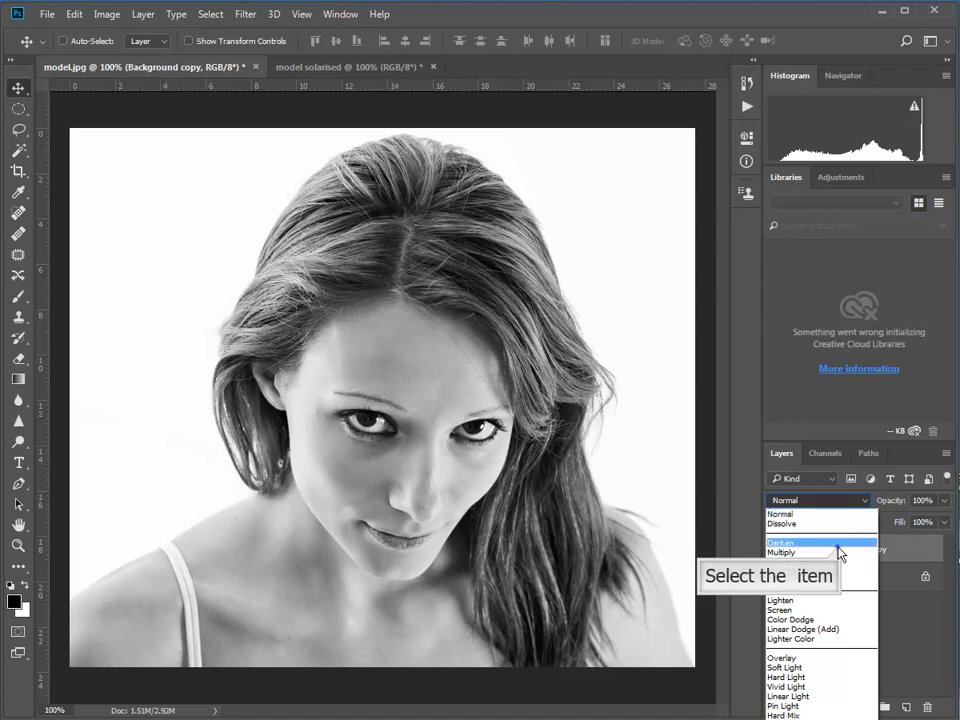
pyautogui.click(838, 545)
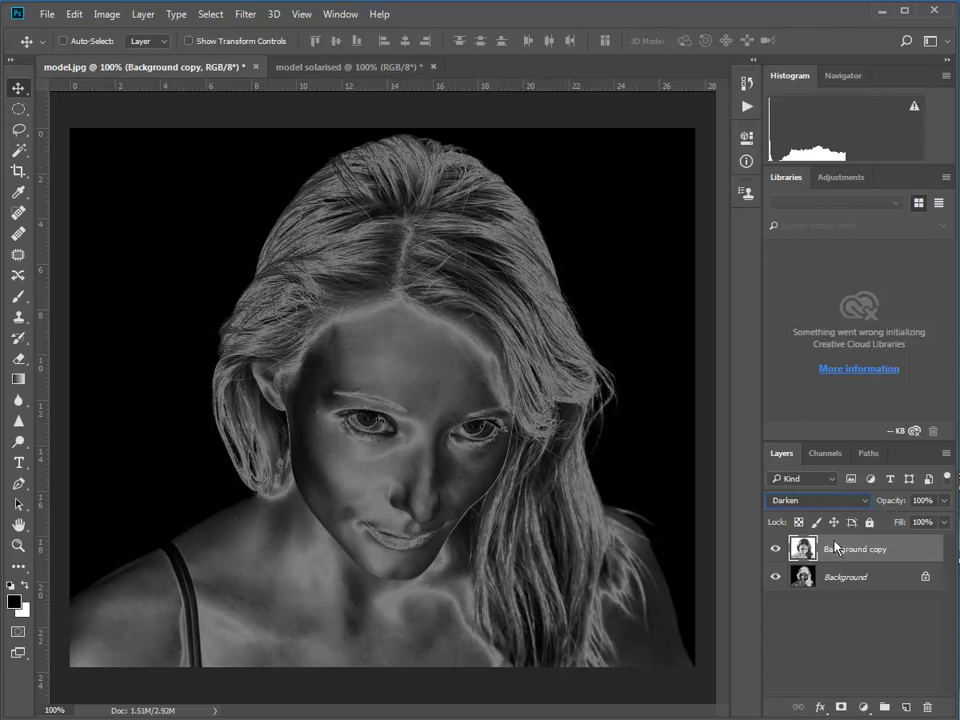
# - Step the Background copy layer's blend mode one by one from Darken through the following modes to Difference, previewing each effect
pyautogui.click(833, 500)
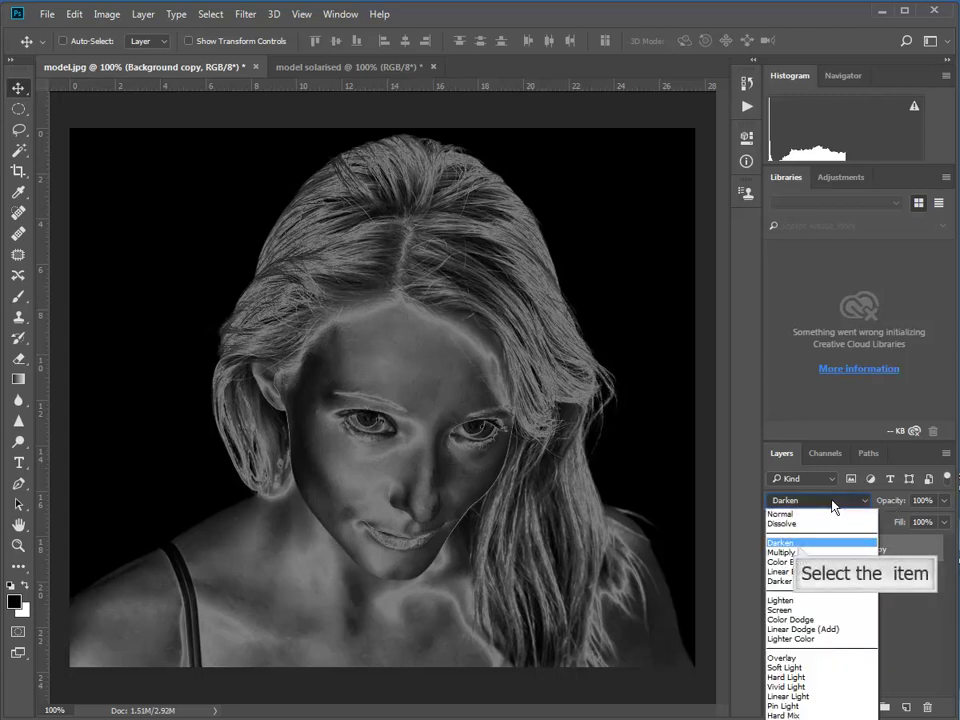
pyautogui.click(799, 543)
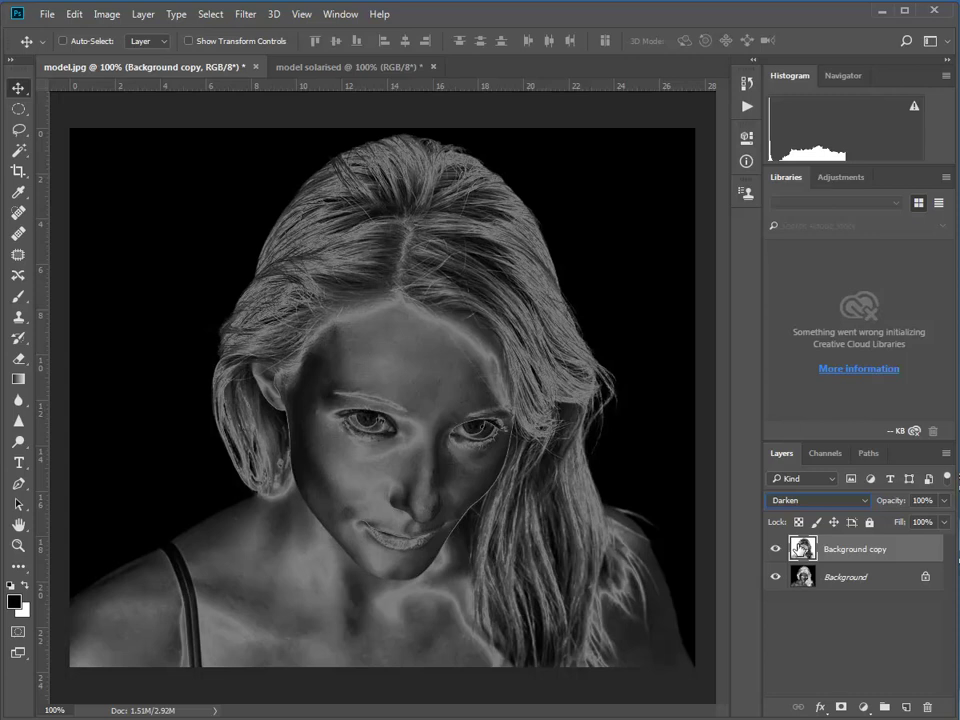
pyautogui.press('Down')
pyautogui.press('Down')
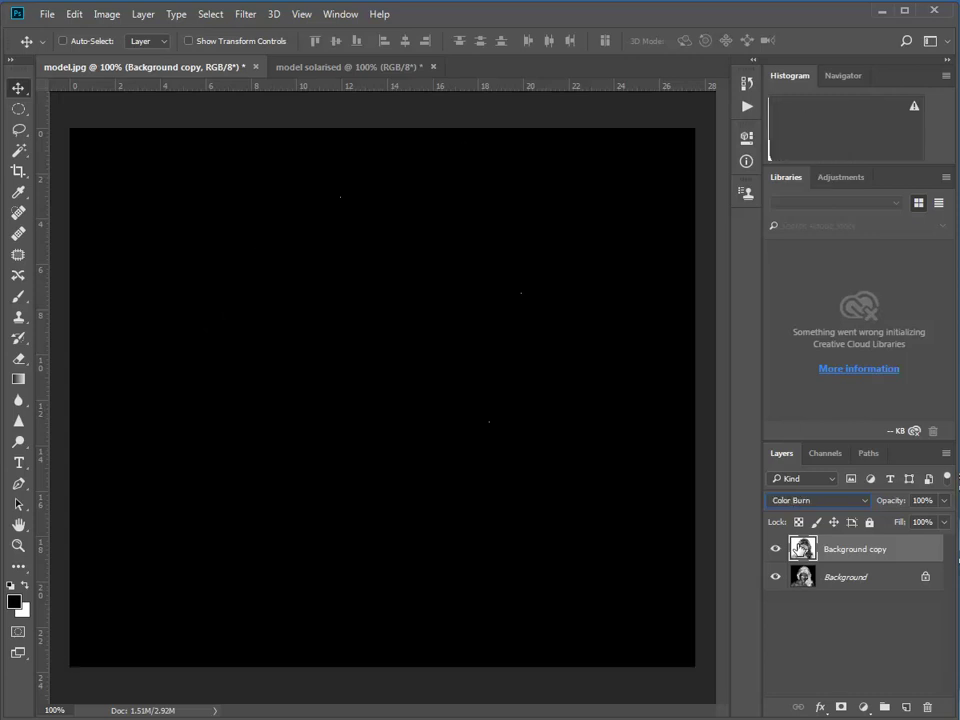
pyautogui.press('Down')
pyautogui.press('Down')
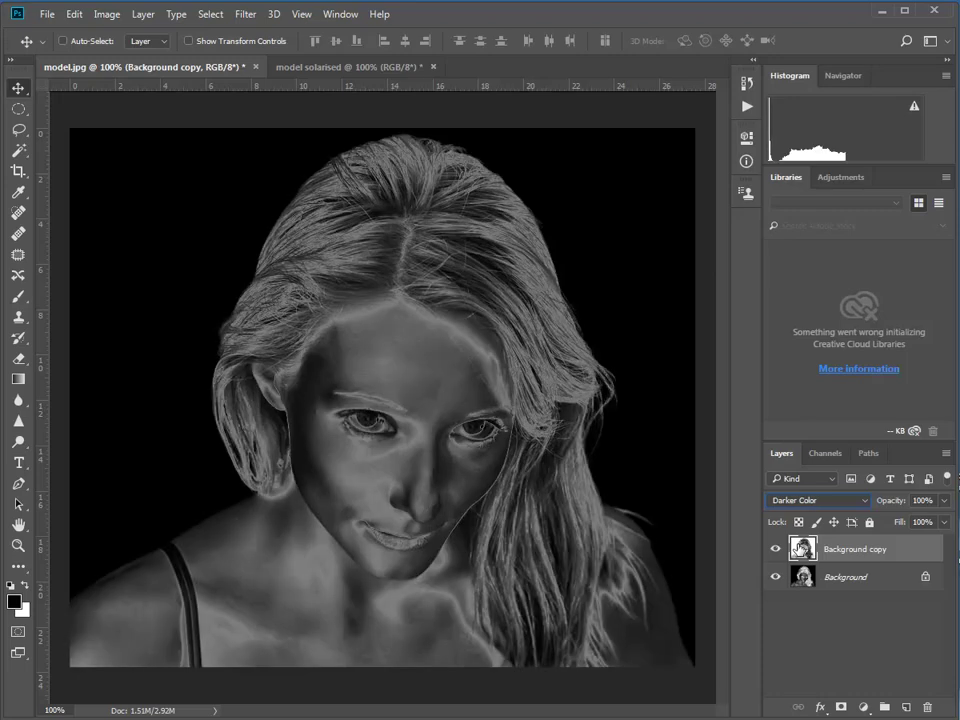
pyautogui.press('Down')
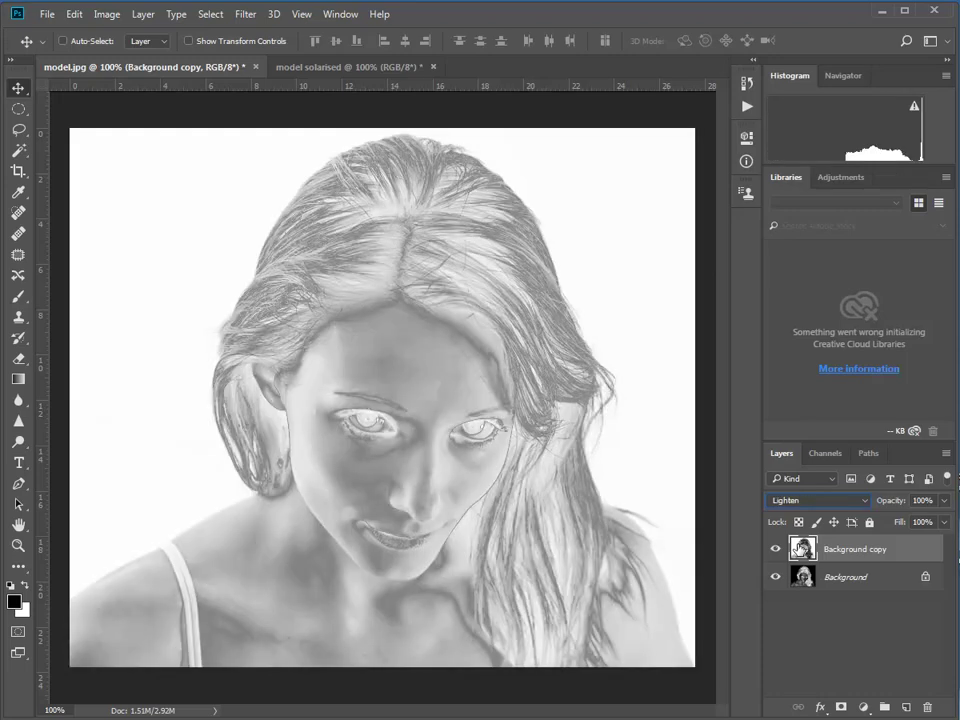
pyautogui.press('Down')
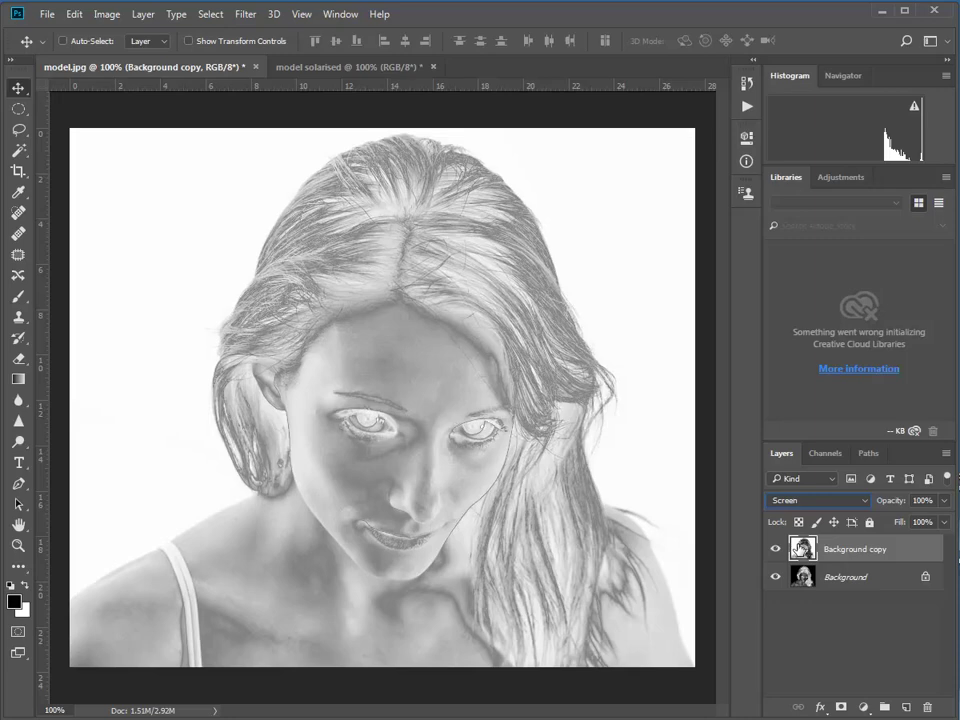
pyautogui.press('Down')
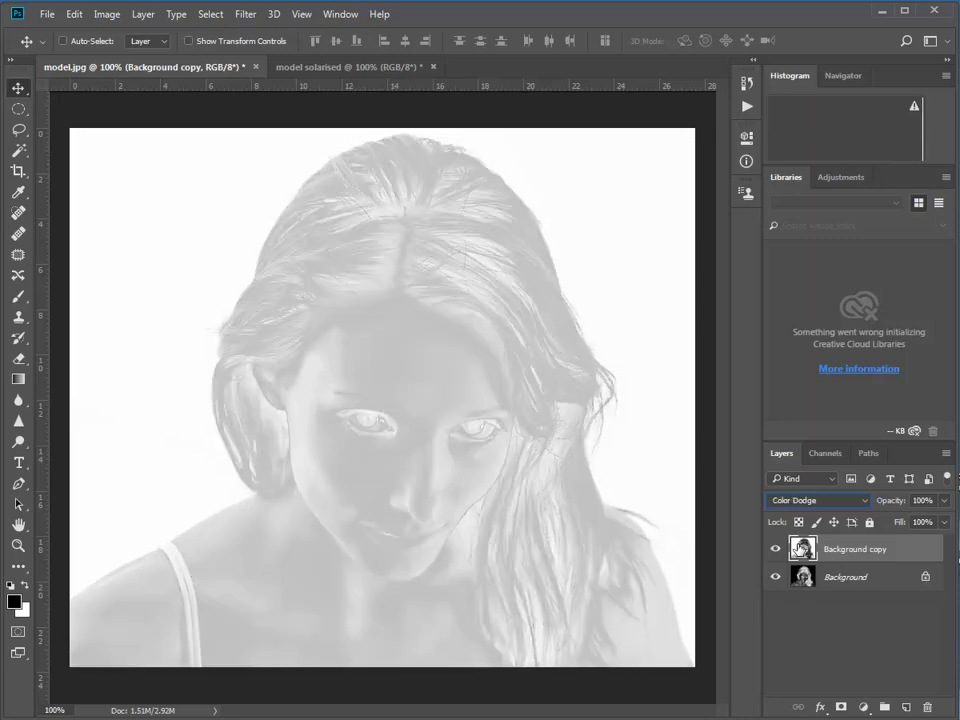
pyautogui.press('Down')
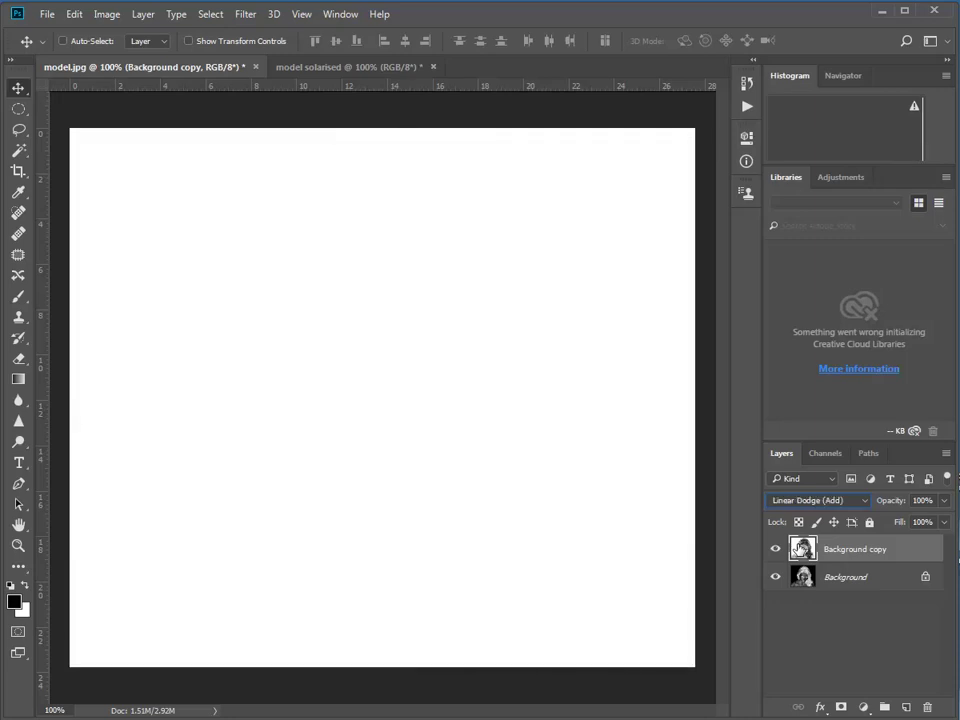
pyautogui.press('Down')
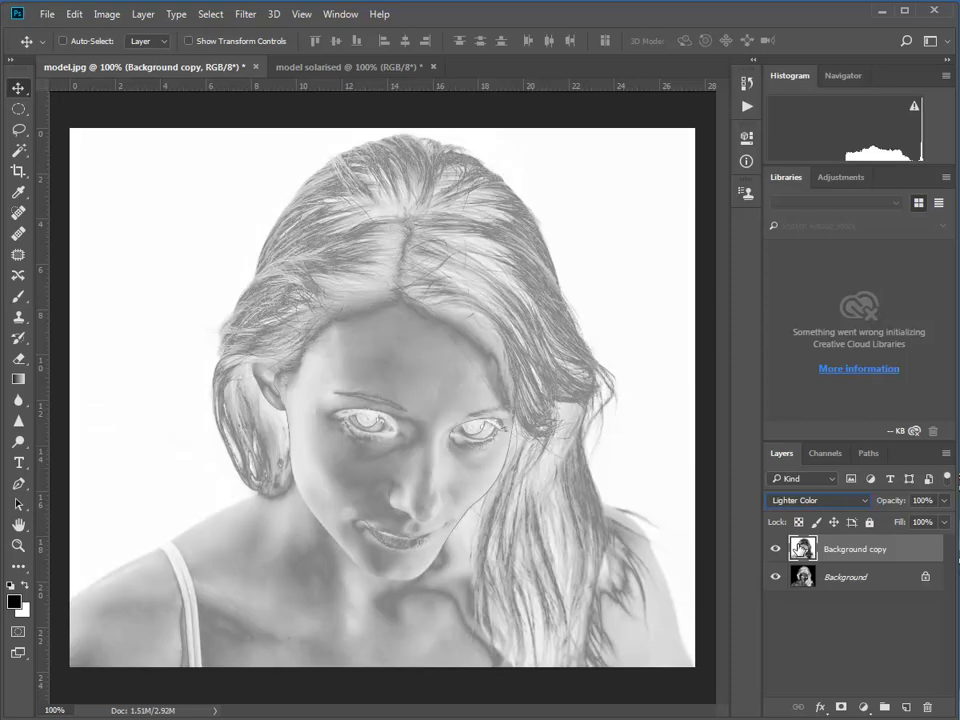
pyautogui.press('Down')
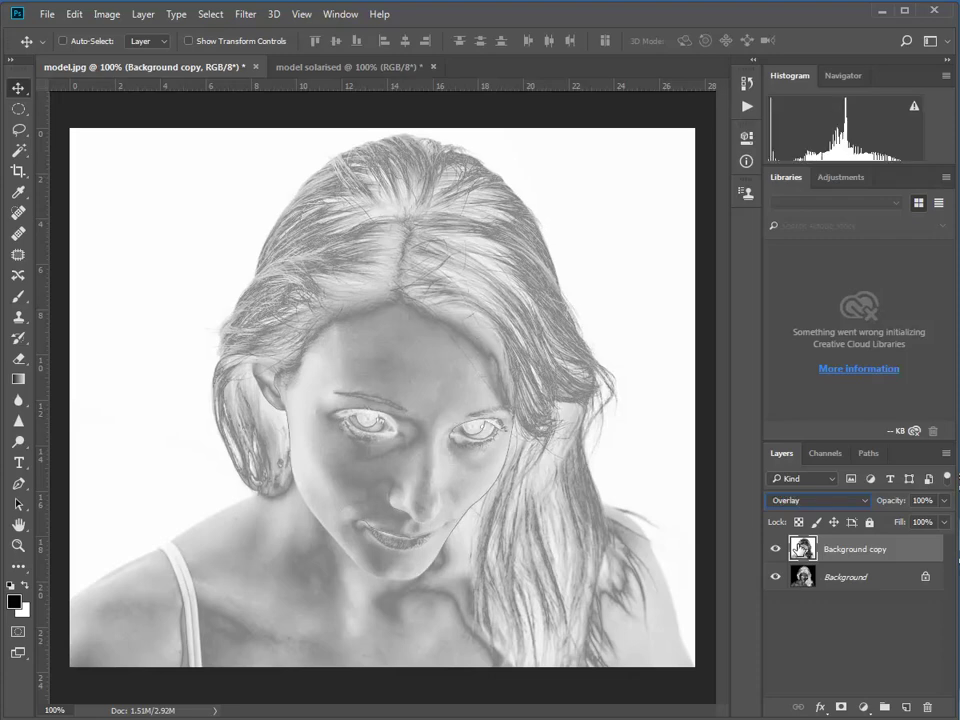
pyautogui.press('Down')
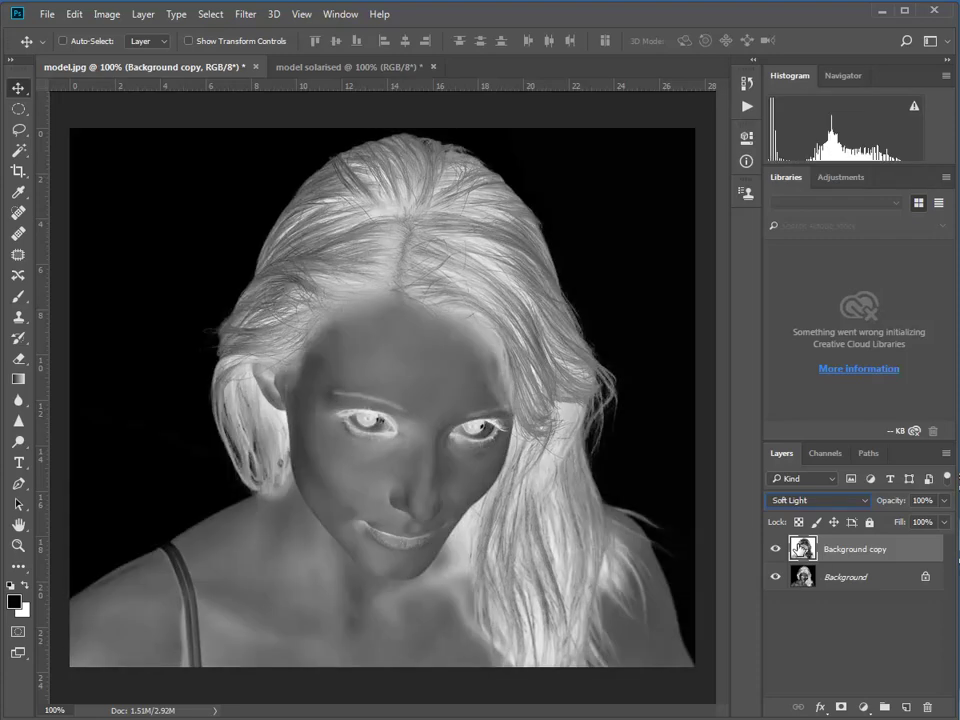
pyautogui.press('Down')
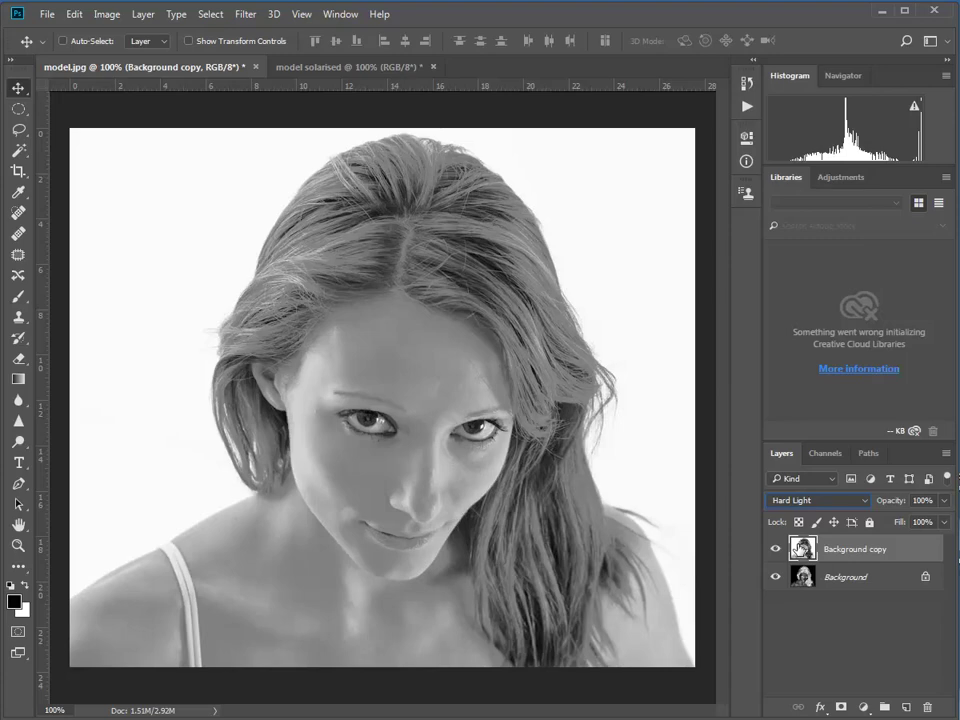
pyautogui.press('Down')
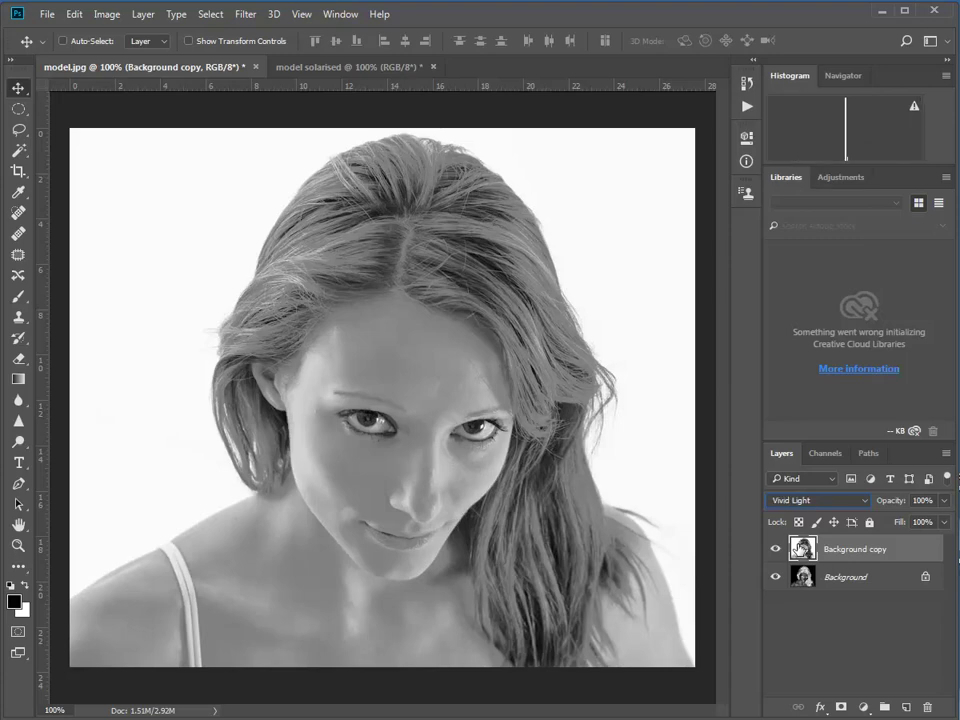
pyautogui.press('Down')
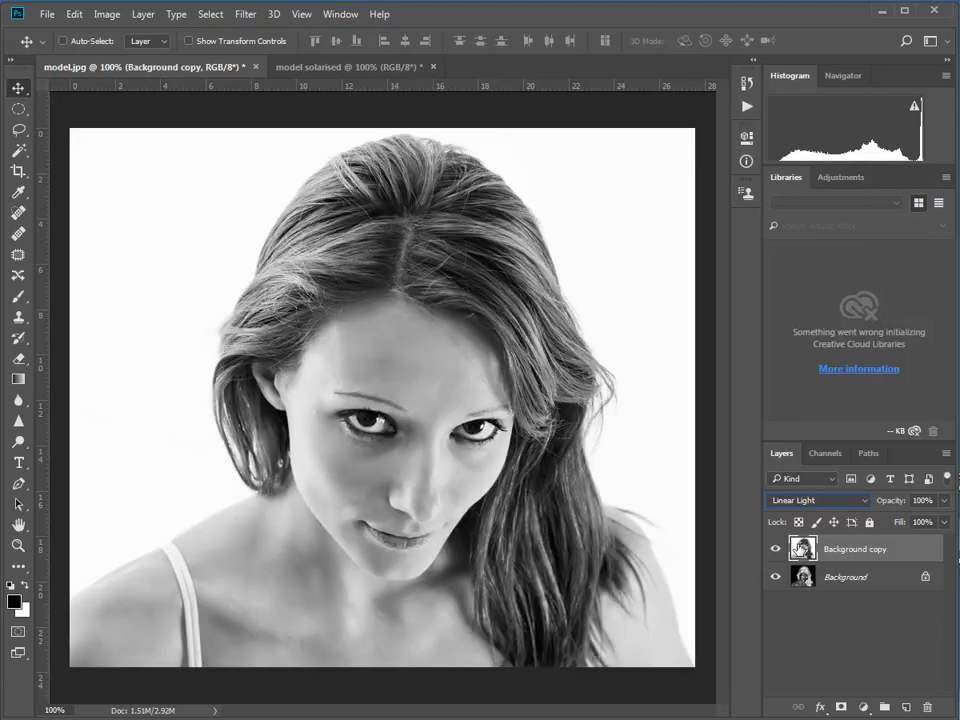
pyautogui.press('Down')
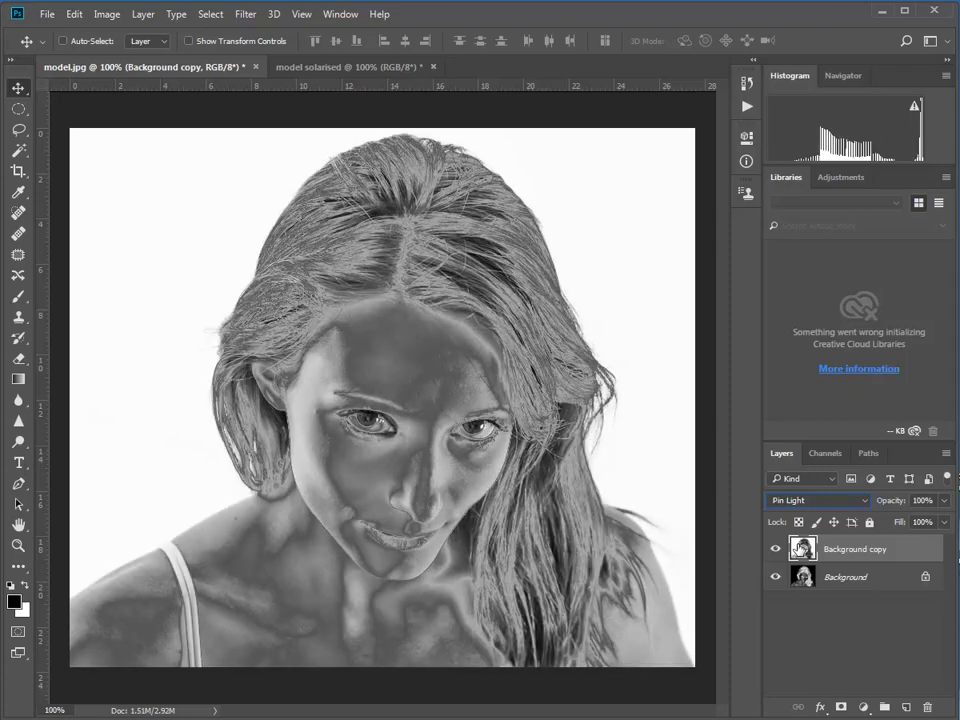
pyautogui.press('Down')
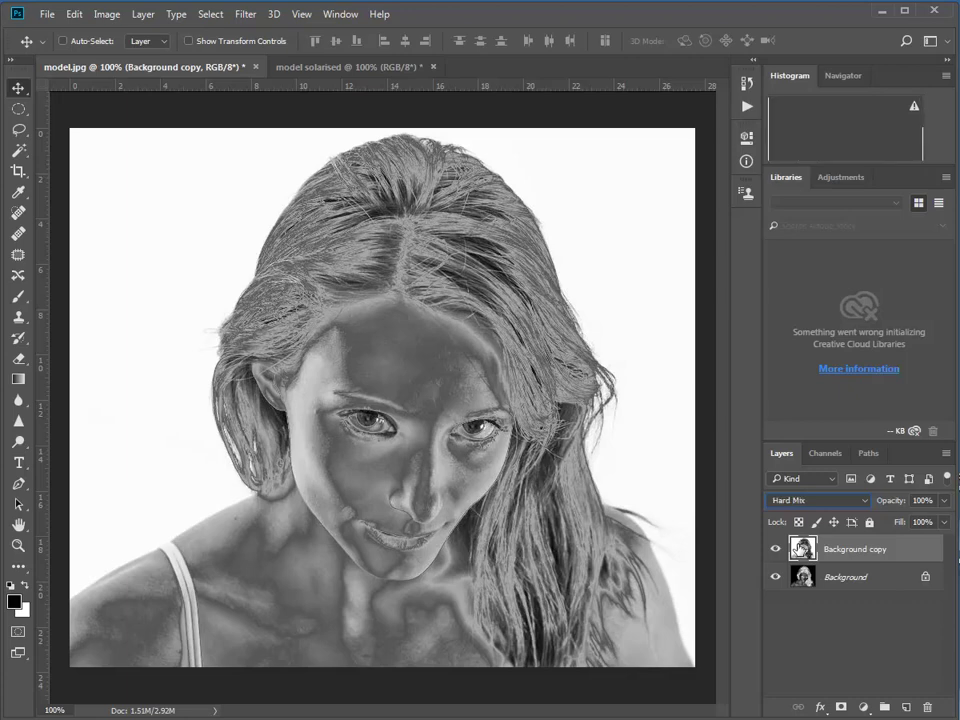
pyautogui.press('Down')
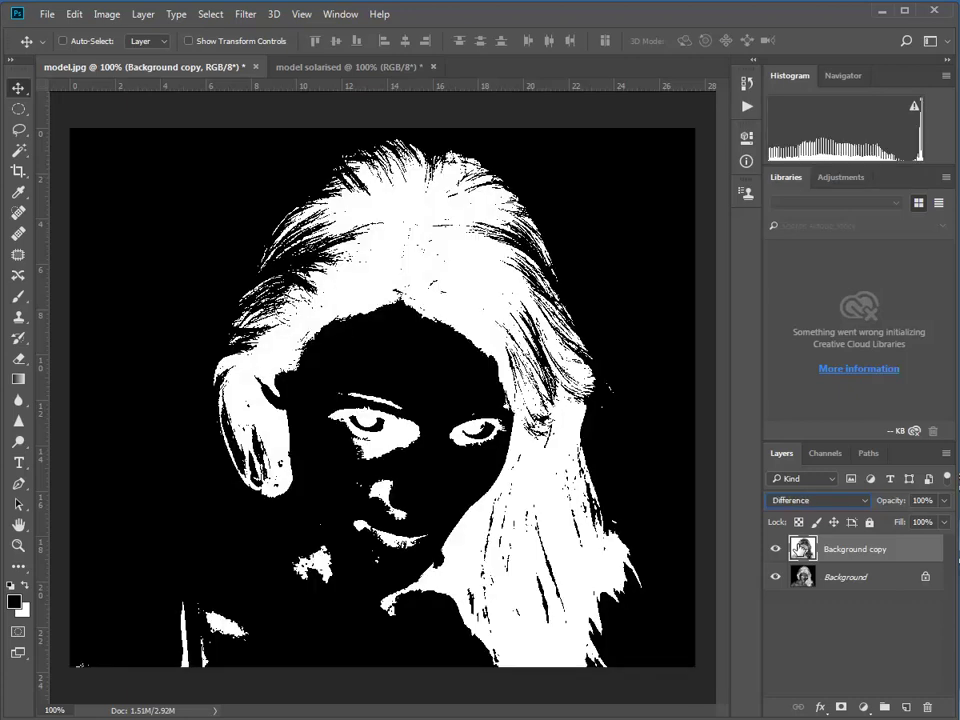
# - Step the Background copy layer's blend mode back one by one from Difference to Darken, previewing each effect
pyautogui.press('Up')
pyautogui.press('Up')
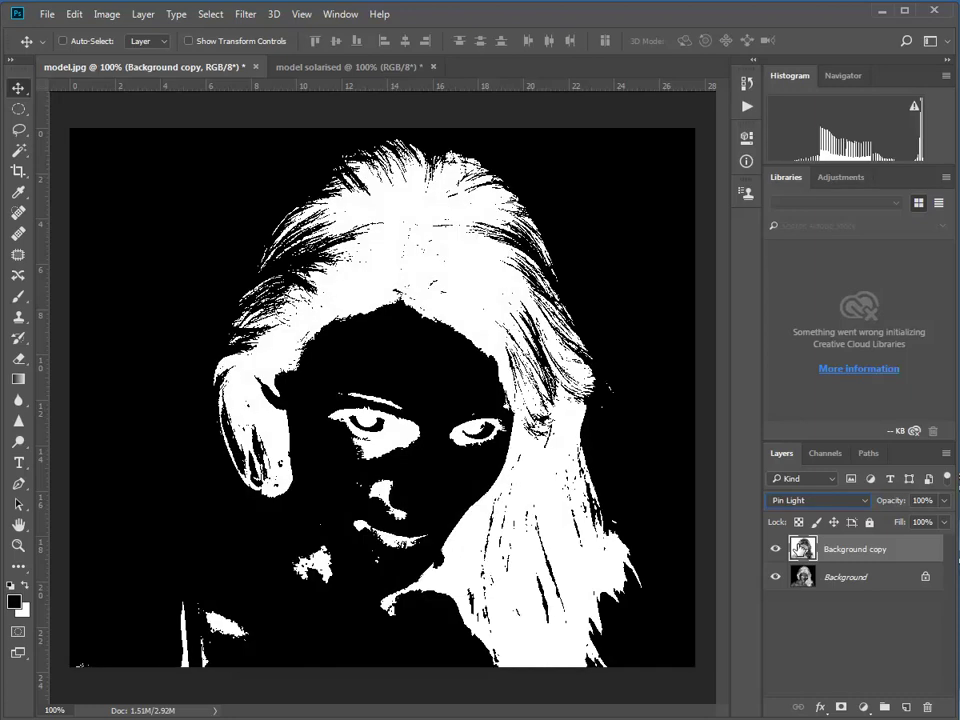
pyautogui.press('Up')
pyautogui.press('Up')
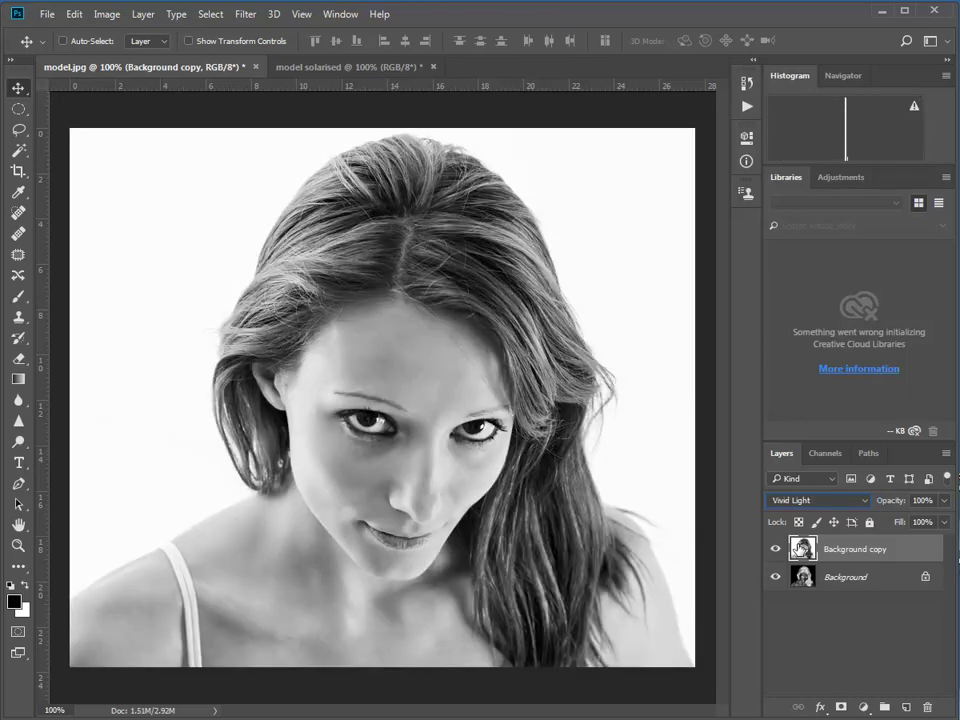
pyautogui.press('Up')
pyautogui.press('Up')
pyautogui.press('Up')
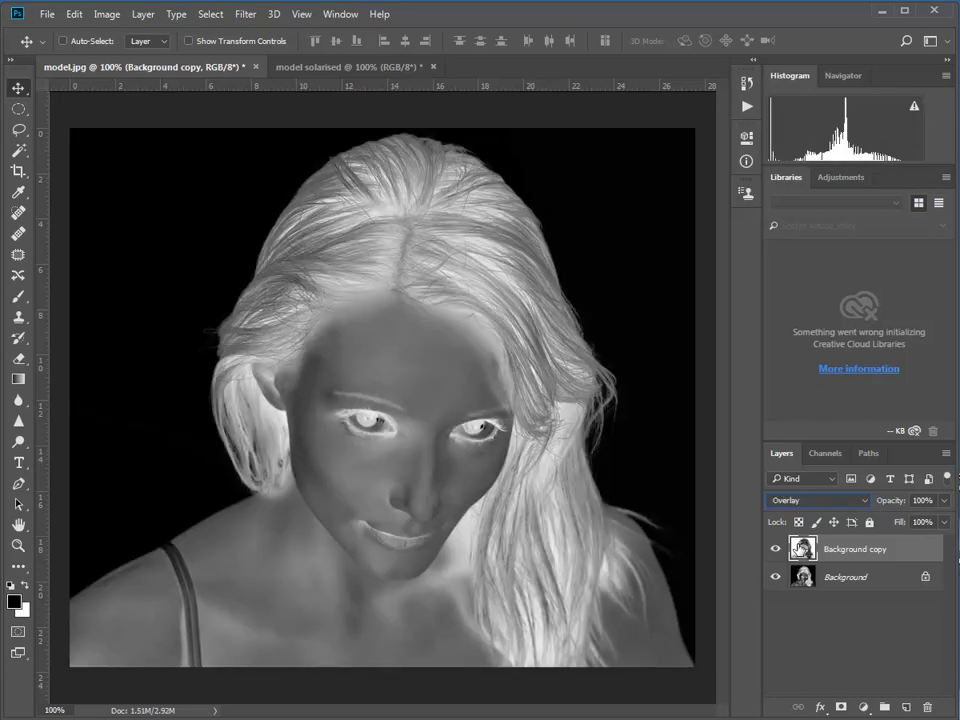
pyautogui.press('Up')
pyautogui.press('Up')
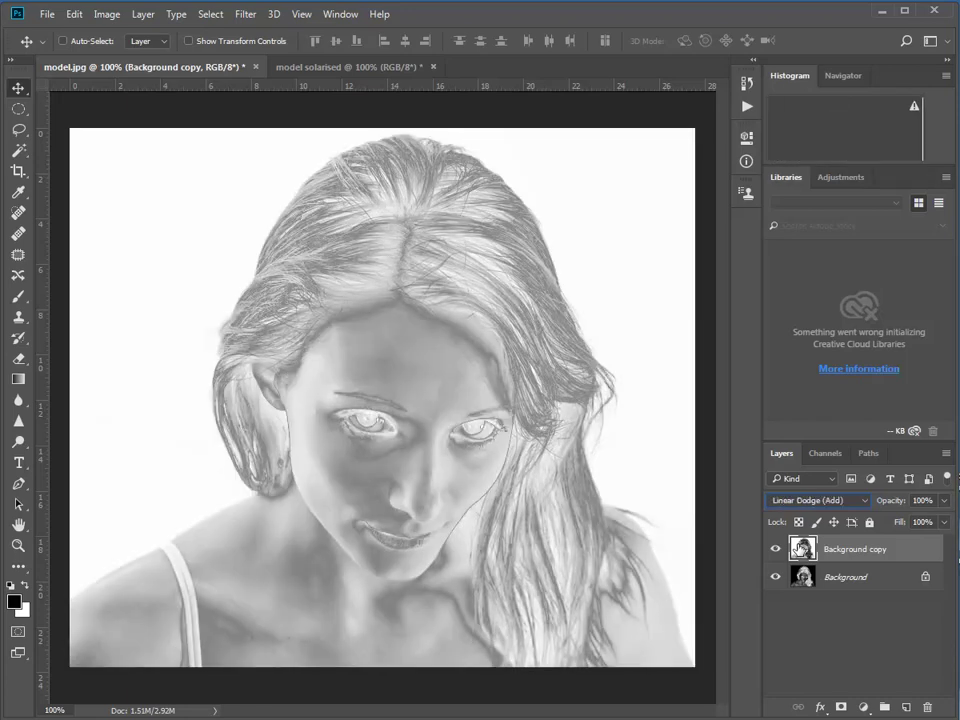
pyautogui.press('Up')
pyautogui.press('Up')
pyautogui.press('Up')
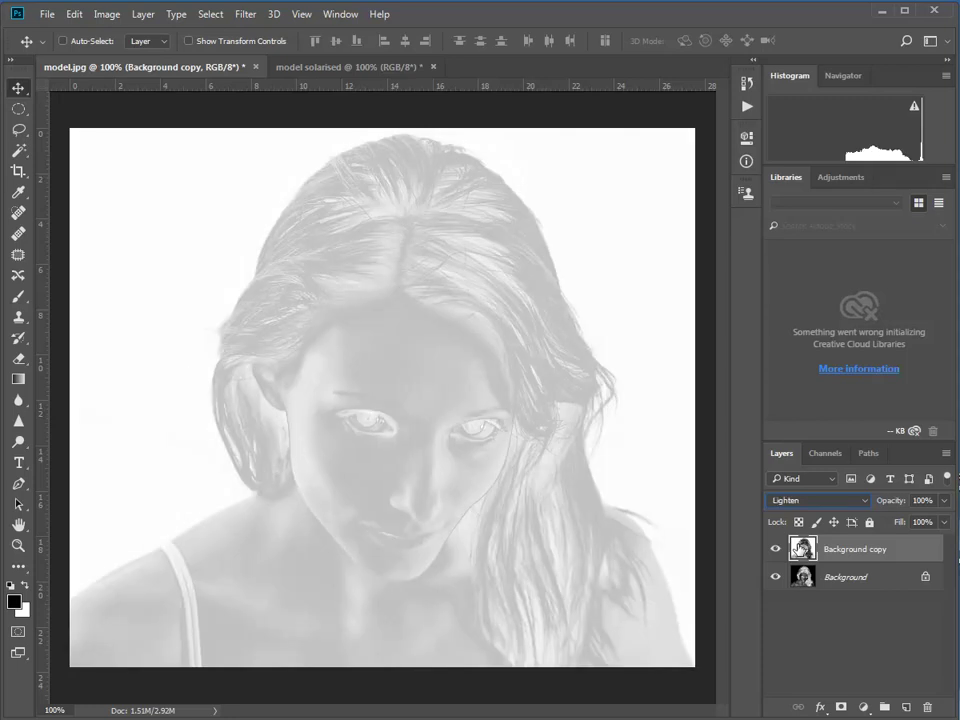
pyautogui.press('Up')
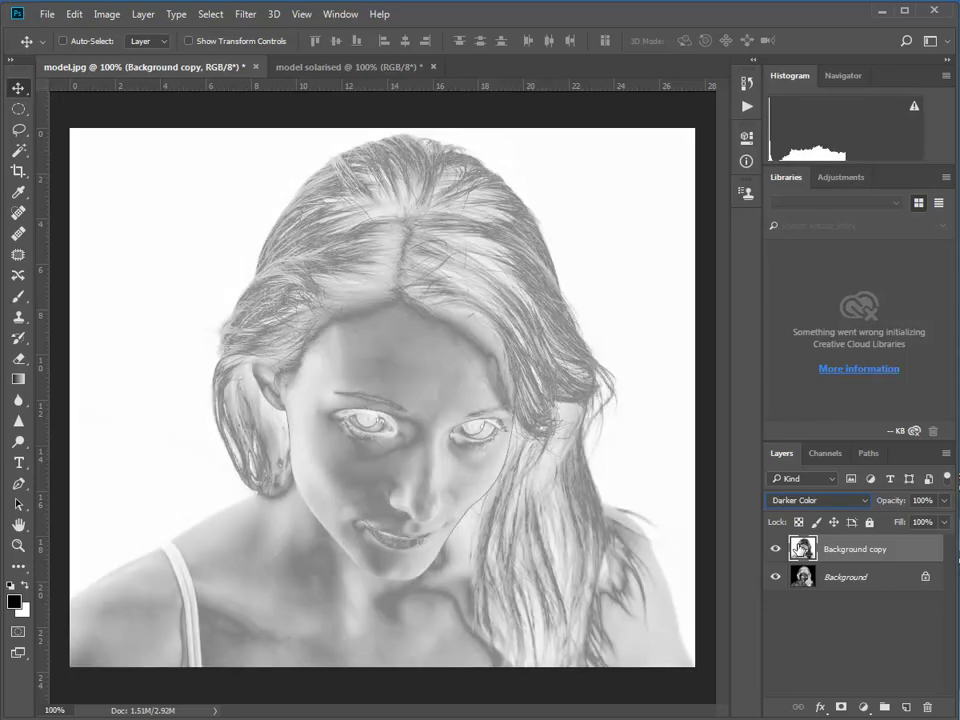
pyautogui.press('Up')
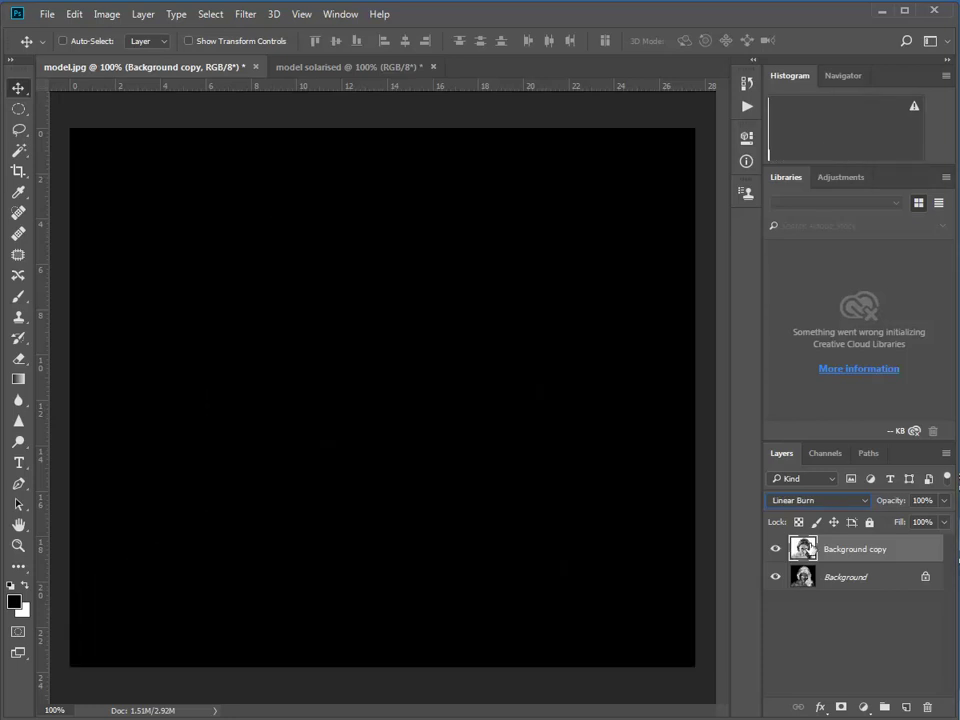
pyautogui.press('Up')
pyautogui.press('Up')
pyautogui.press('Up')
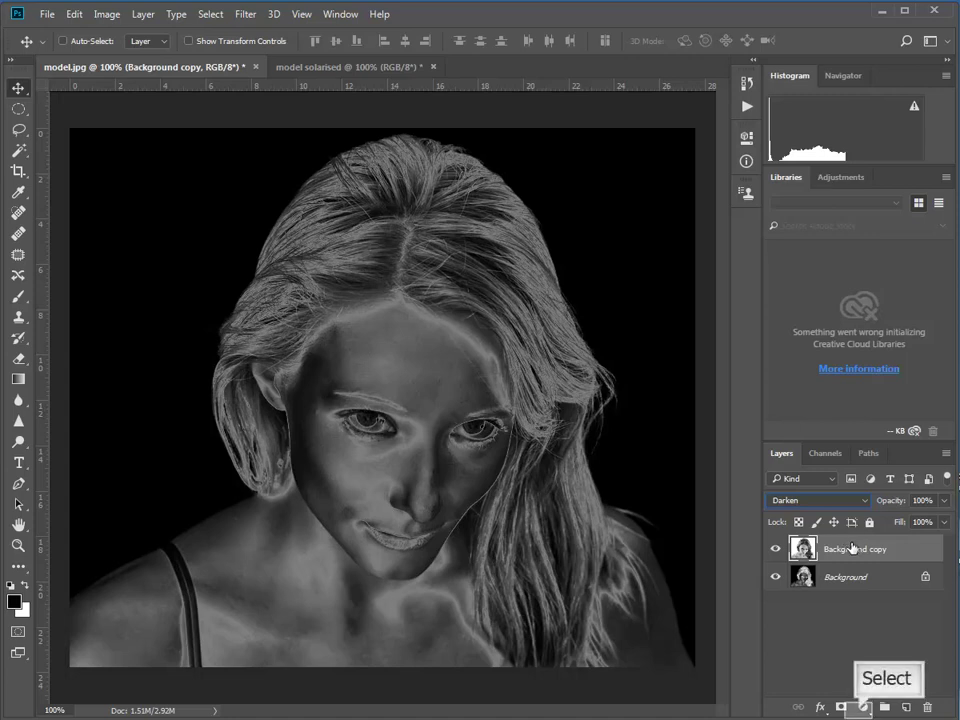
# - Add a Levels adjustment layer above Background copy with input levels of 23, 1.65 and 206, and hide it
pyautogui.click(860, 707)
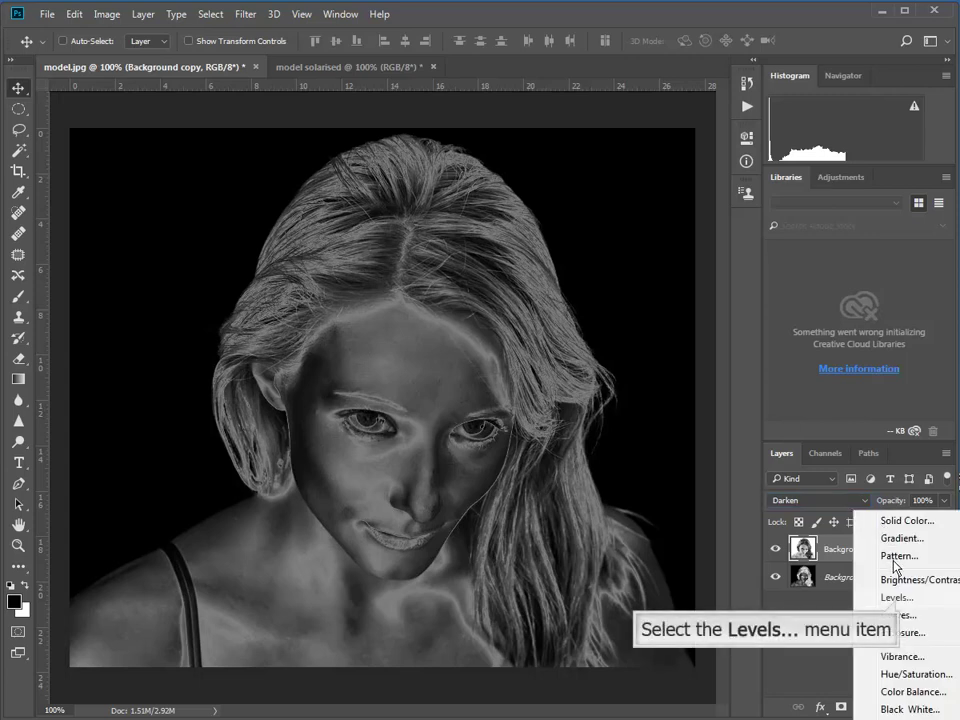
pyautogui.click(897, 599)
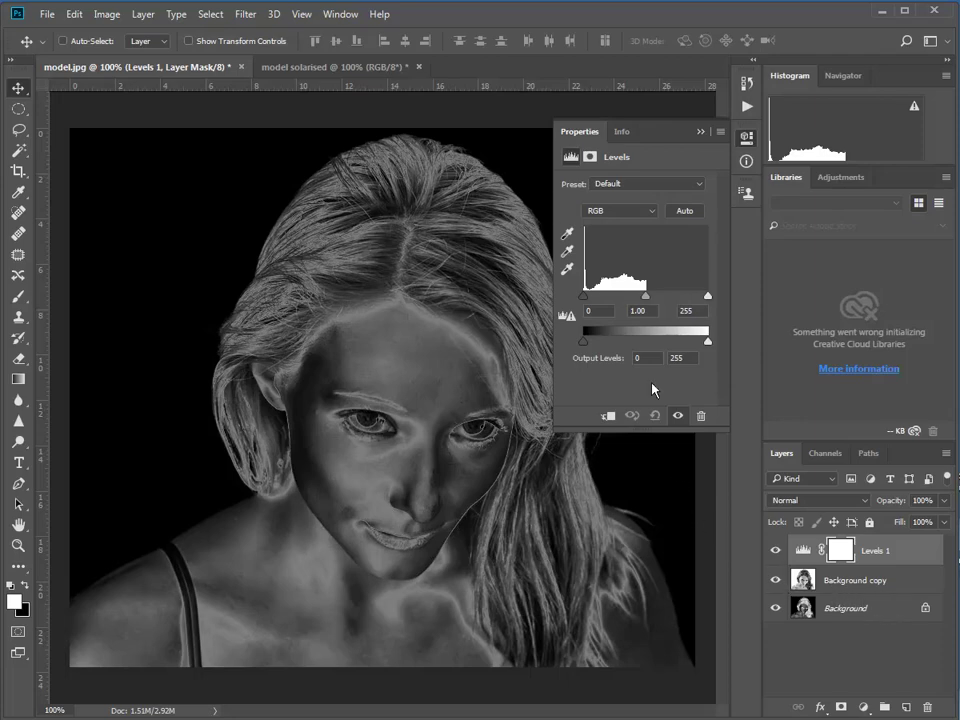
pyautogui.moveTo(645, 297); pyautogui.dragTo(626, 314)
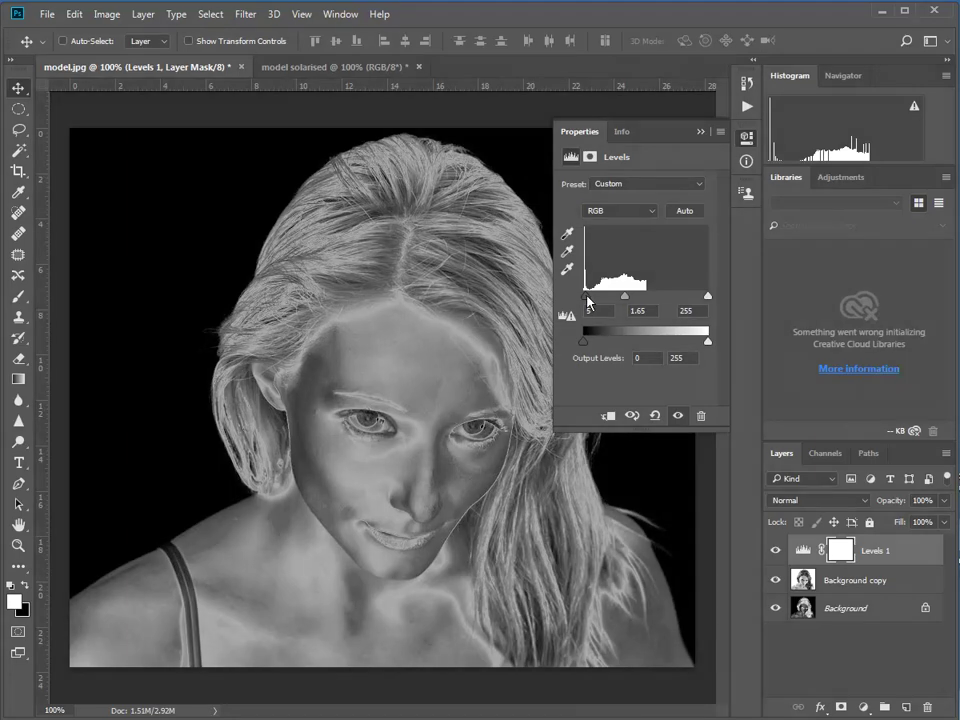
pyautogui.moveTo(583, 297); pyautogui.dragTo(596, 300)
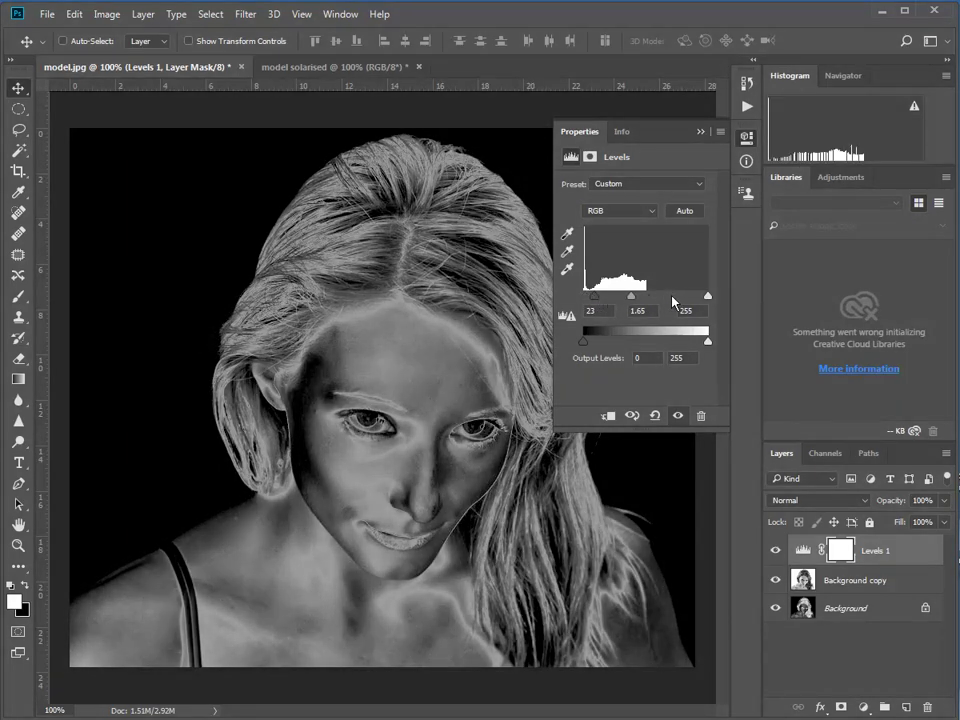
pyautogui.moveTo(706, 299); pyautogui.dragTo(686, 305)
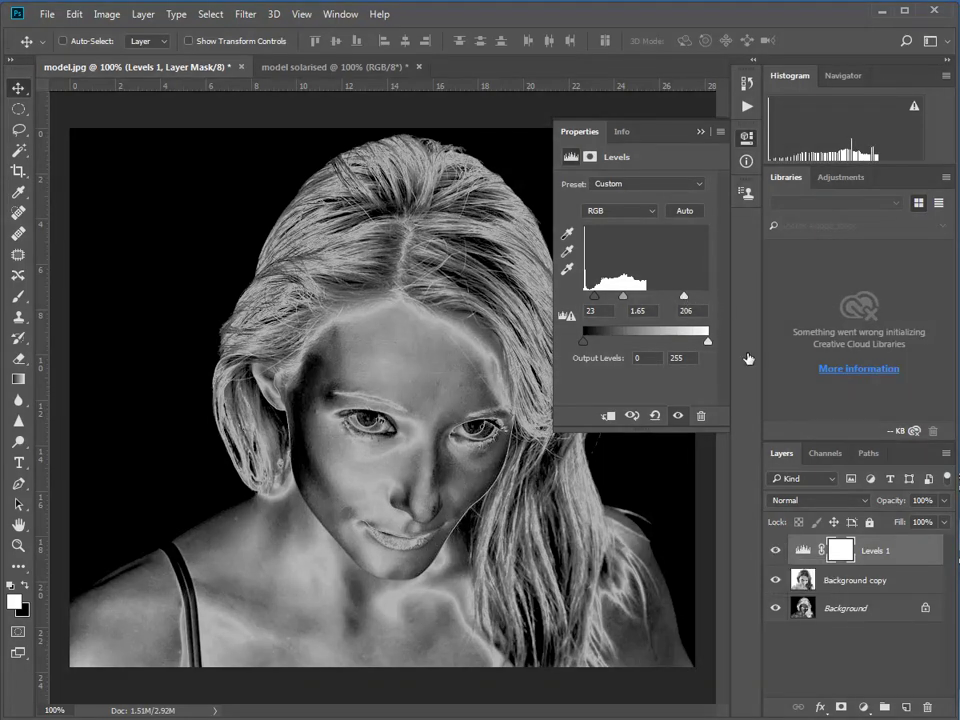
pyautogui.click(773, 553)
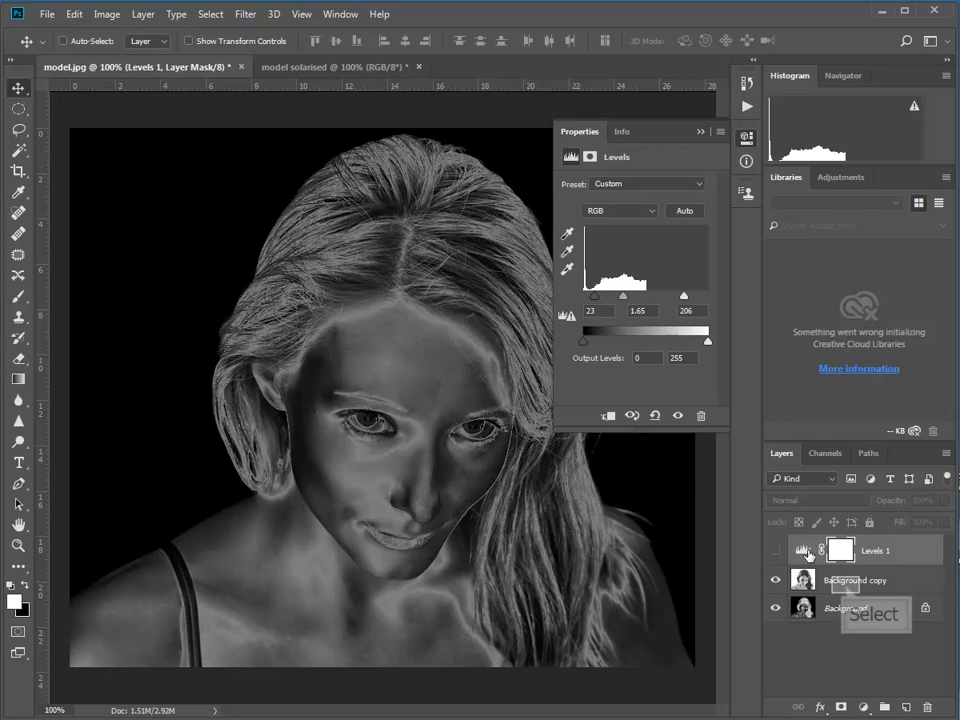
# - Apply Shadows/Highlights to the Background copy layer with shadows amount 0%, highlights amount 38% and midtone -63
pyautogui.click(848, 590)
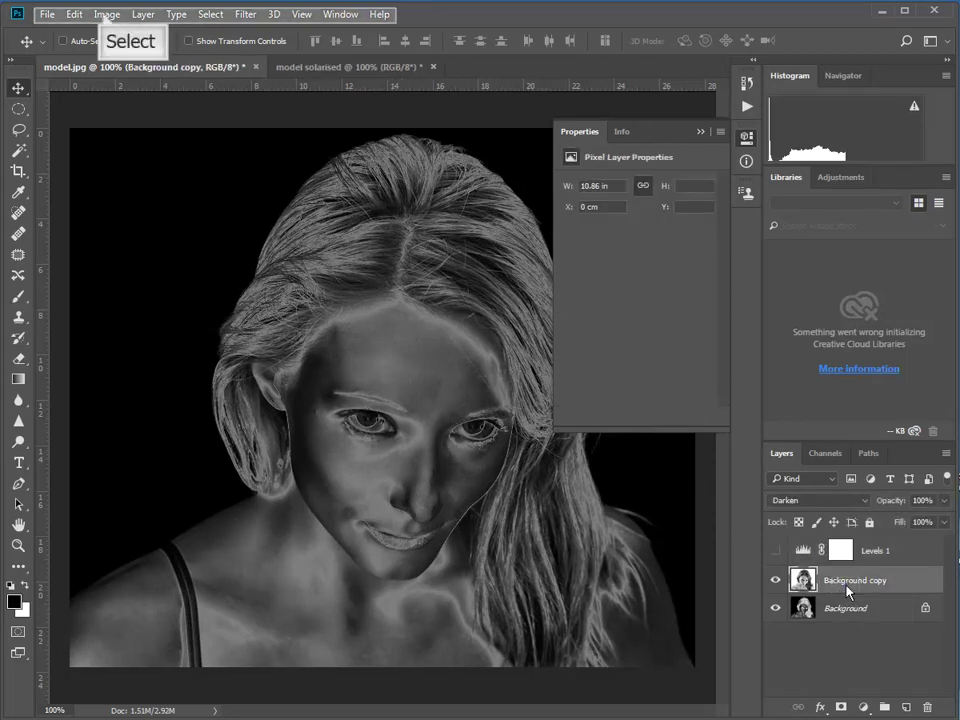
pyautogui.click(107, 15)
pyautogui.moveTo(117, 55)
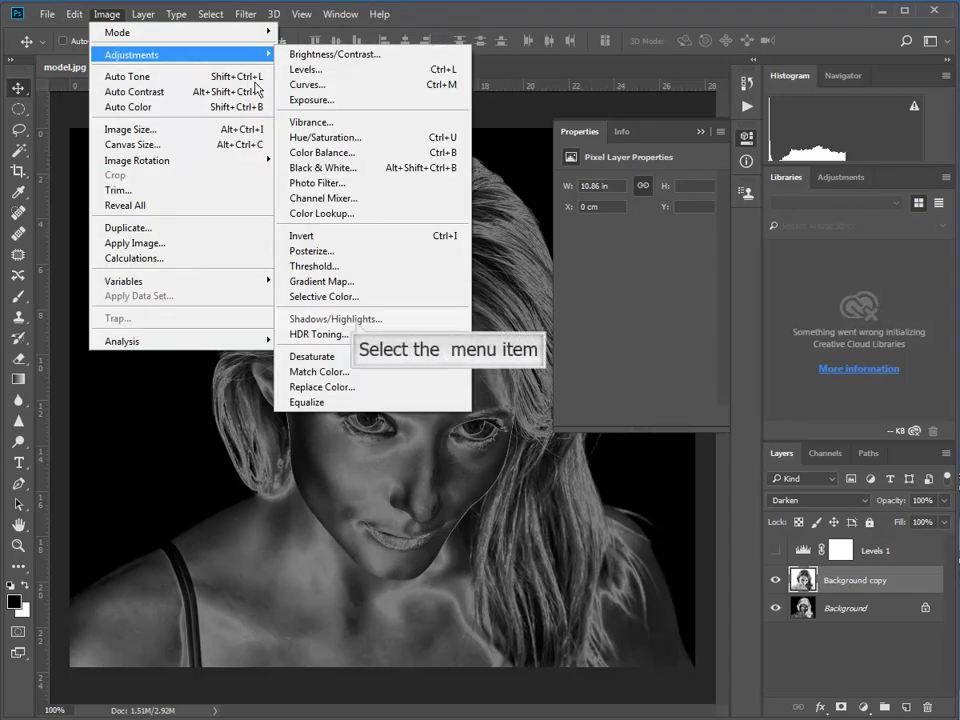
pyautogui.click(380, 320)
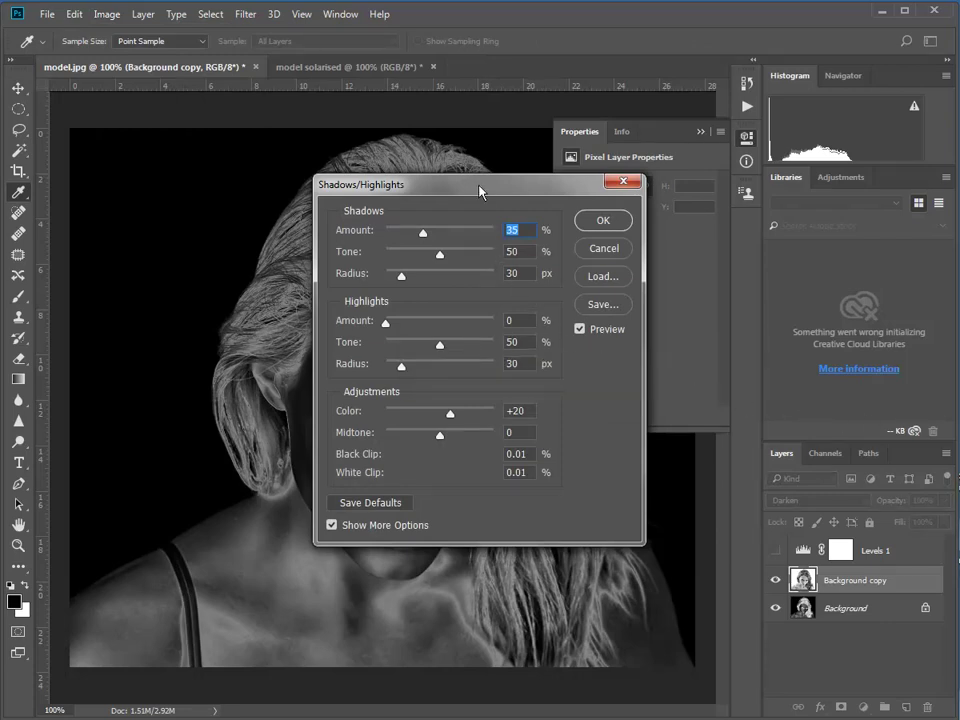
pyautogui.moveTo(452, 194); pyautogui.dragTo(762, 162)
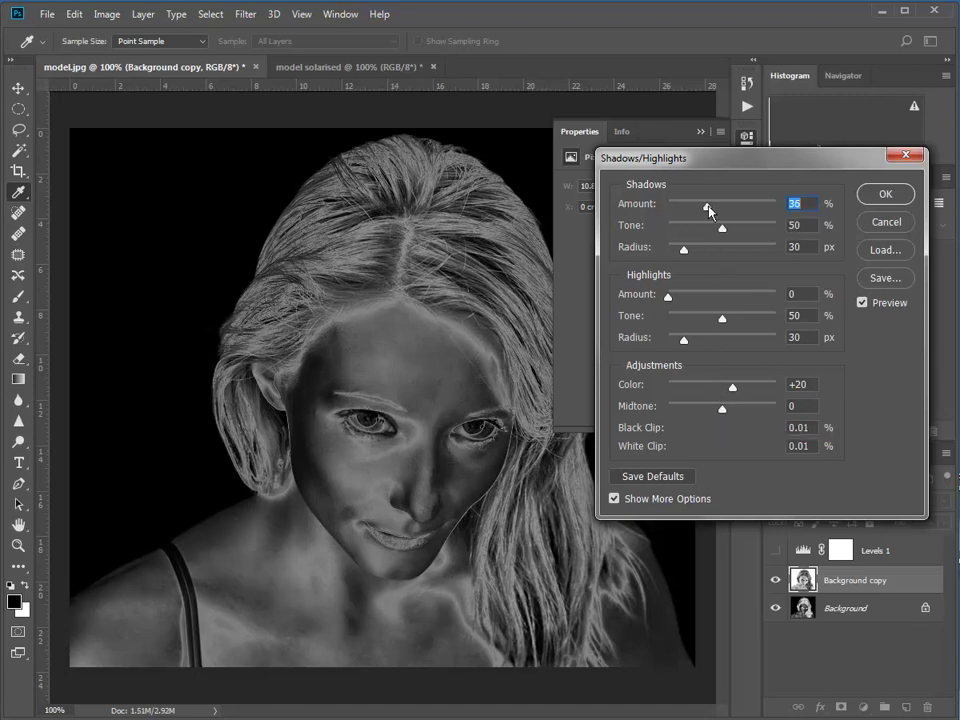
pyautogui.moveTo(707, 208); pyautogui.dragTo(654, 225)
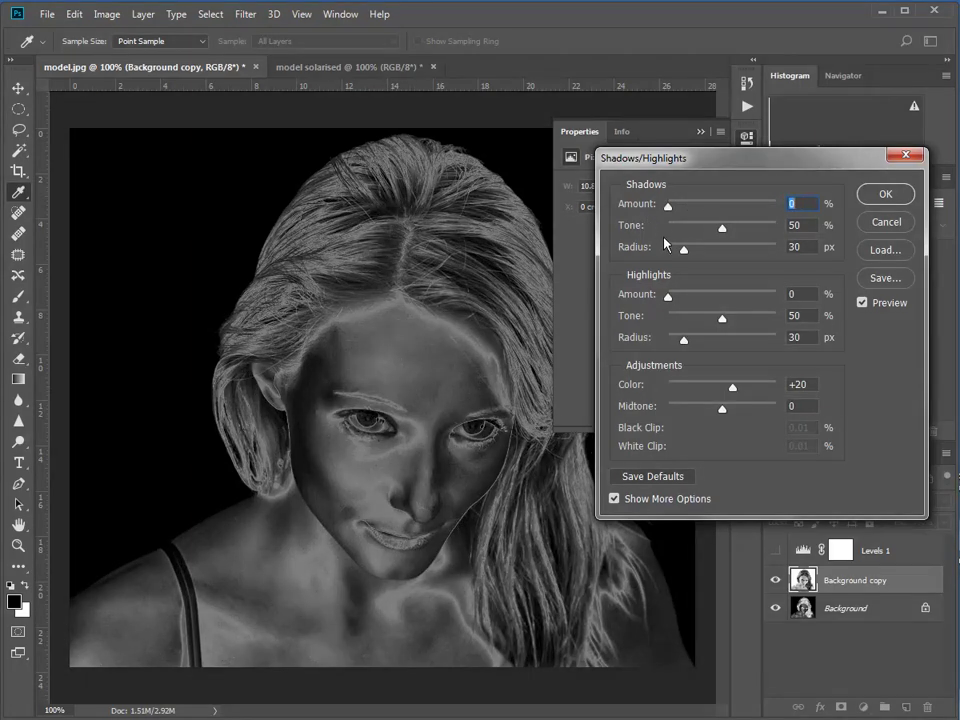
pyautogui.moveTo(668, 297); pyautogui.dragTo(711, 303)
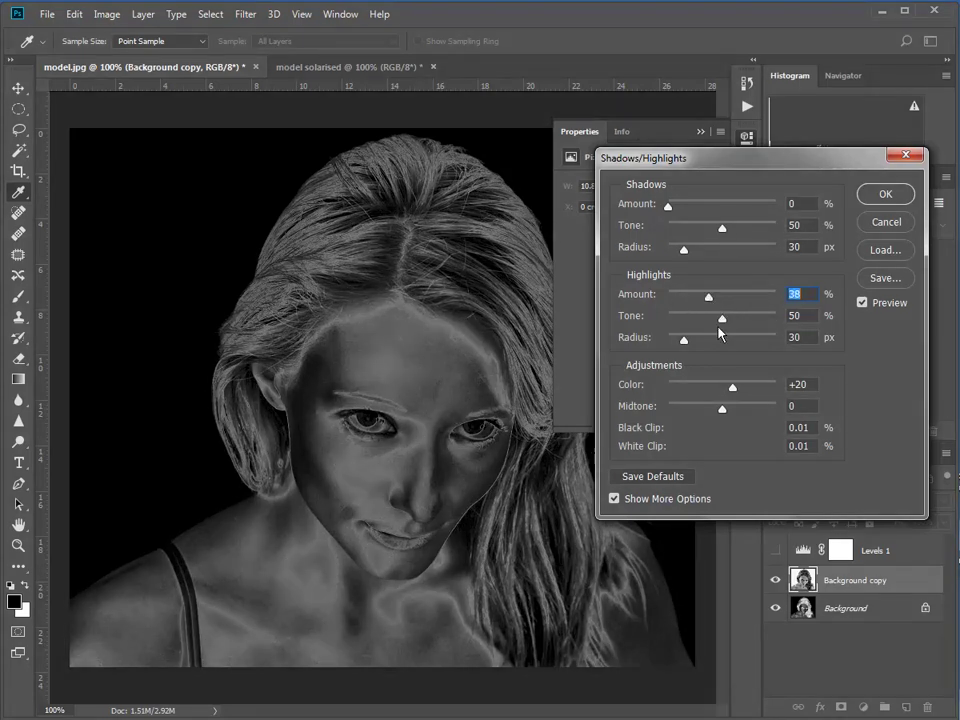
pyautogui.moveTo(720, 408); pyautogui.dragTo(688, 412)
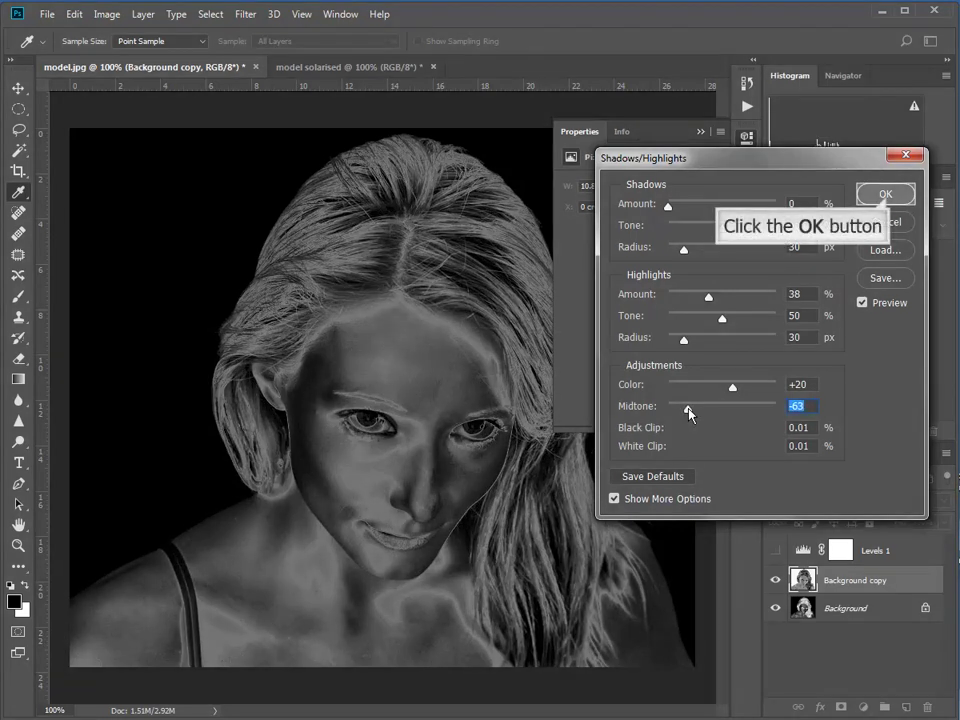
pyautogui.click(887, 198)
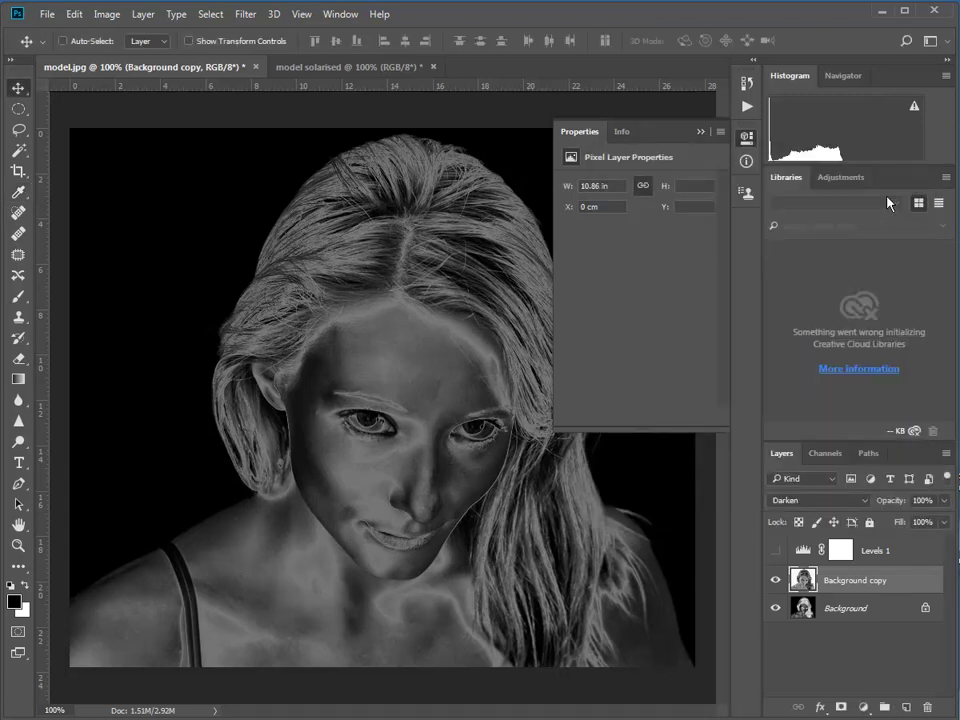